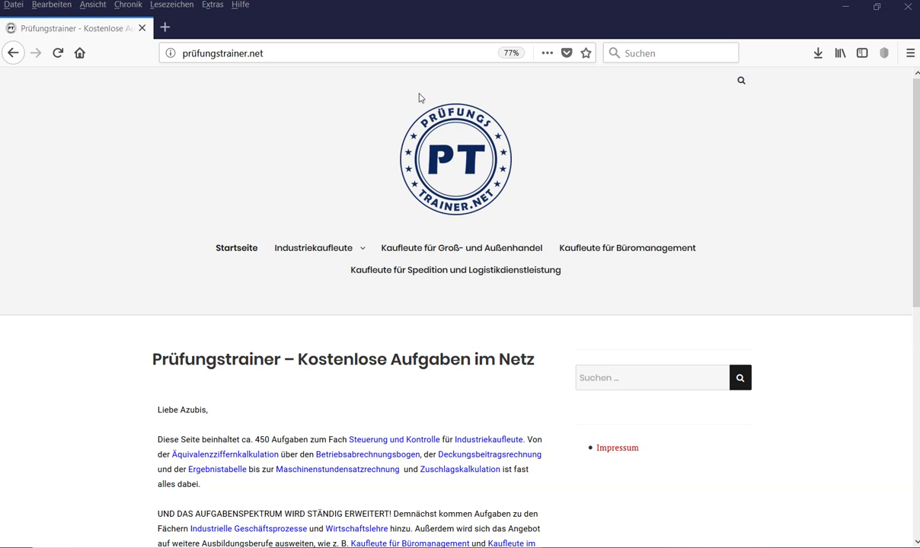
Open the Steuerung und Kontrolle page for Industriekaufleute and go to the exercises on the Bestandsorientierte Methode in chapter 07.
mouse_move(308, 245)
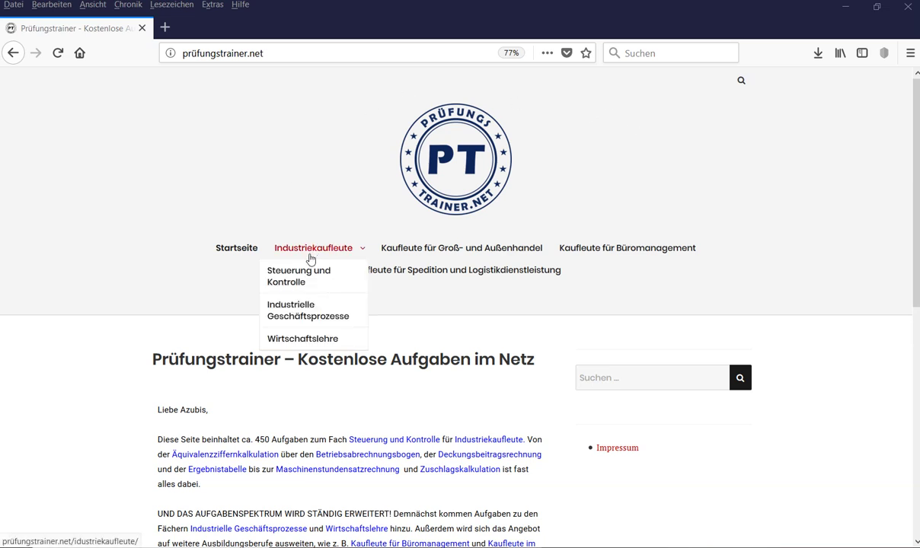
click(320, 274)
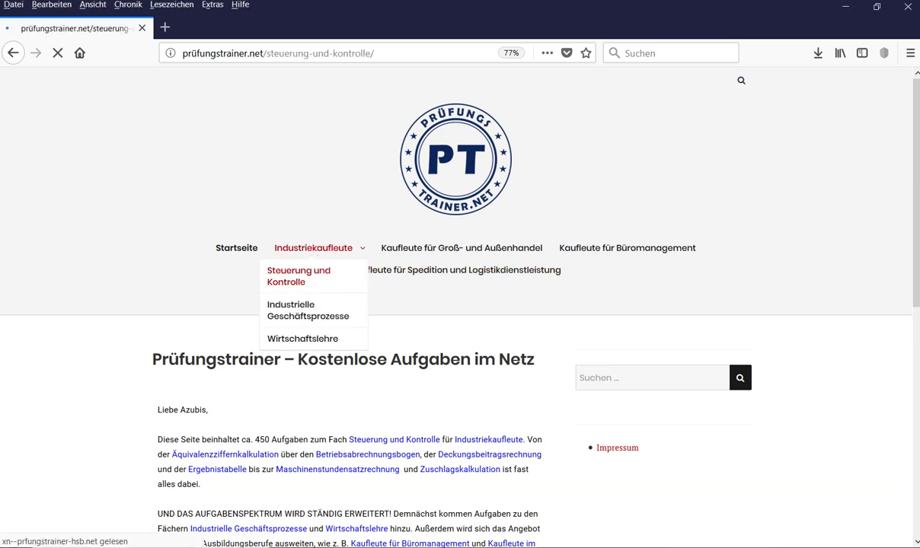
scroll(87, 346, down, 5)
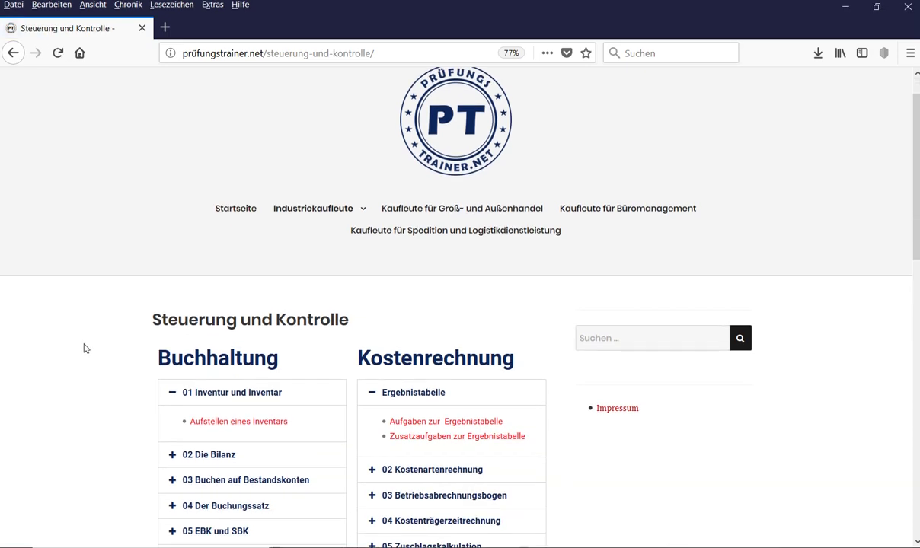
scroll(48, 381, down, 1)
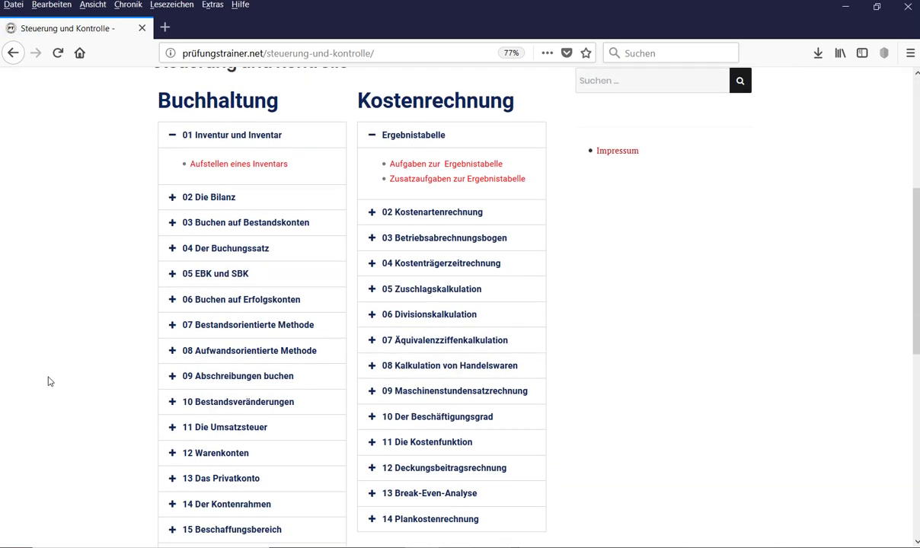
click(170, 325)
click(222, 315)
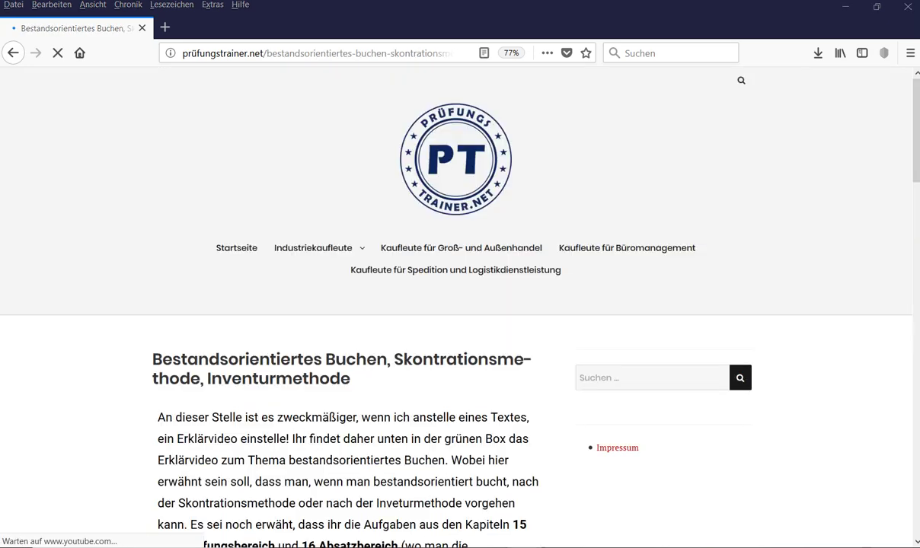
Look through the page down to Aufgabe 1, and view its accounts and questions a and b in the Word document.
scroll(345, 378, down, 5)
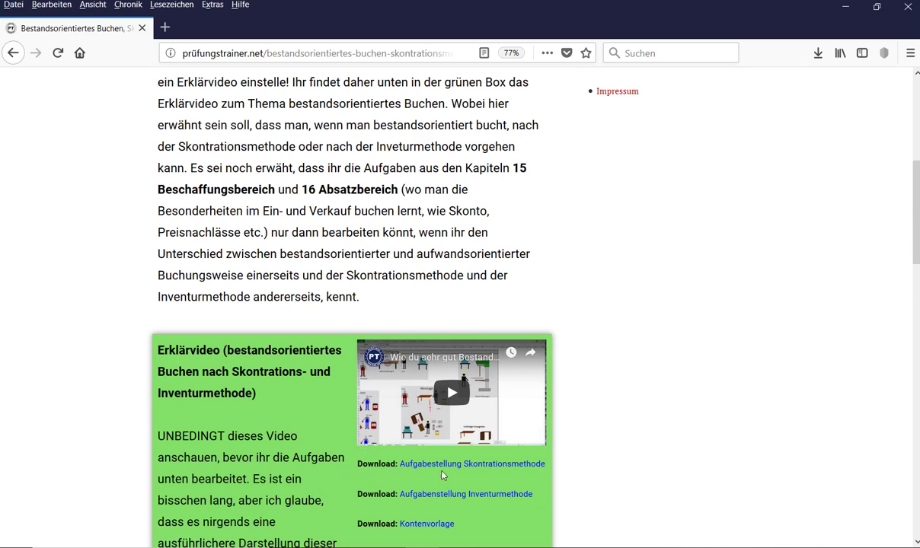
scroll(591, 377, down, 2)
scroll(599, 374, down, 5)
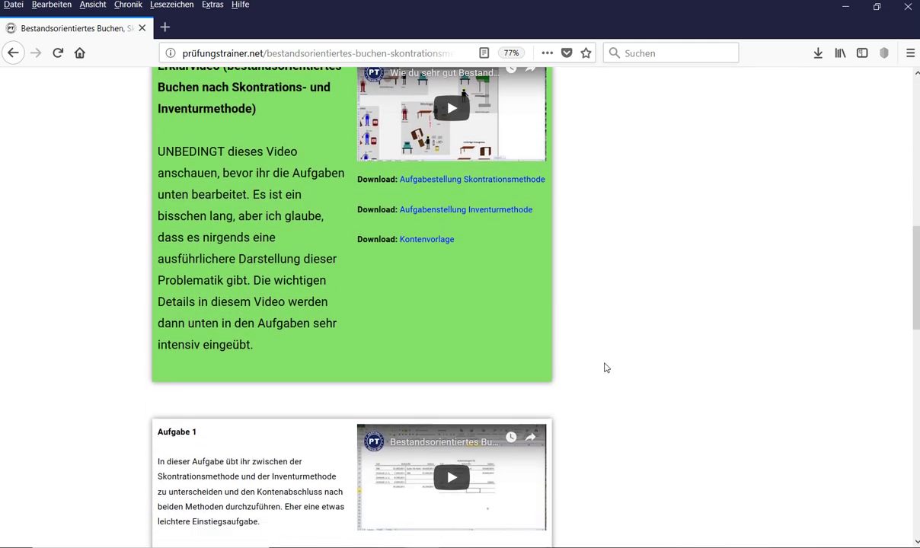
scroll(612, 366, down, 2)
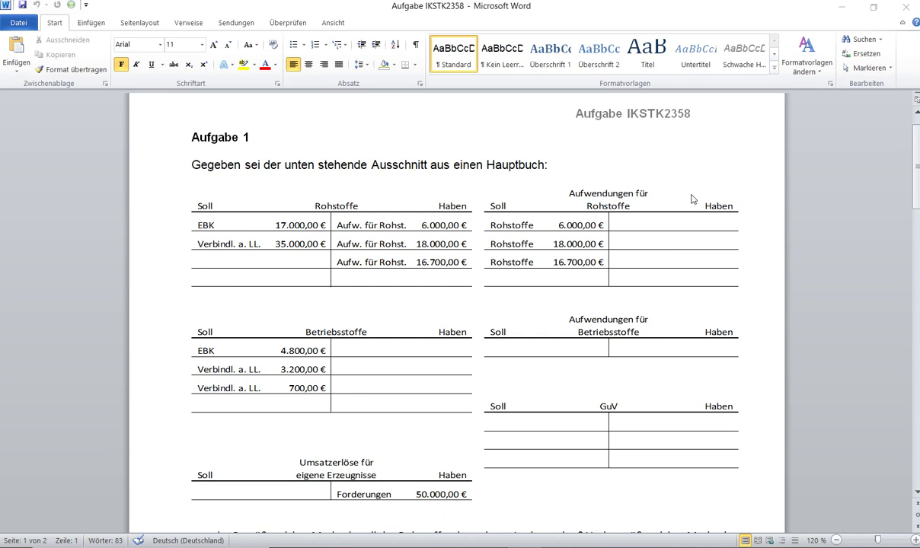
scroll(606, 214, down, 2)
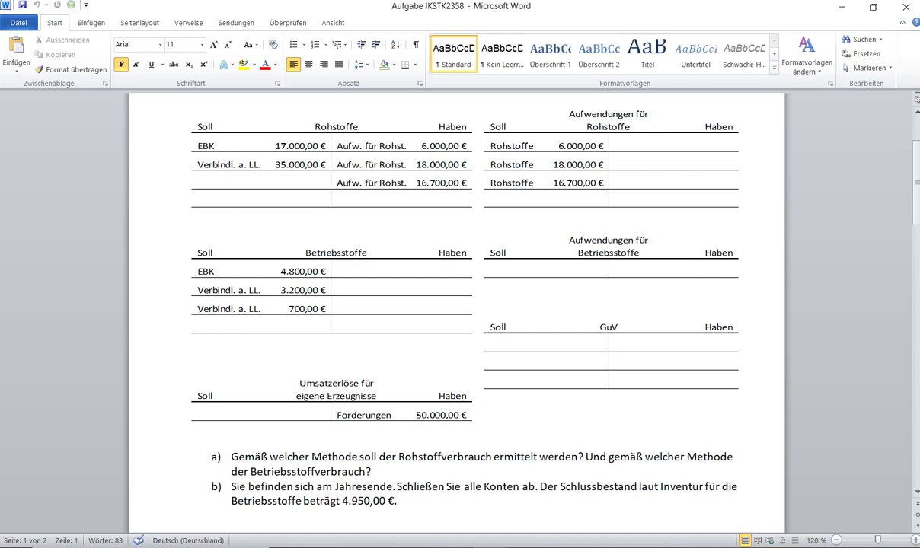
Switch to the Excel workbook, point the red arrow at the Rohstoffe consumption postings and highlight D46:H49.
key(alt+Tab)
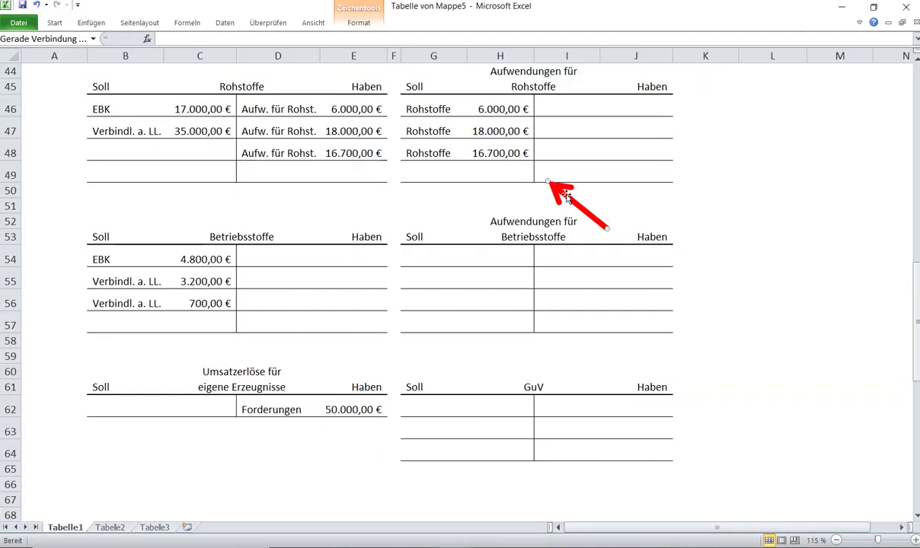
drag(563, 200, 395, 131)
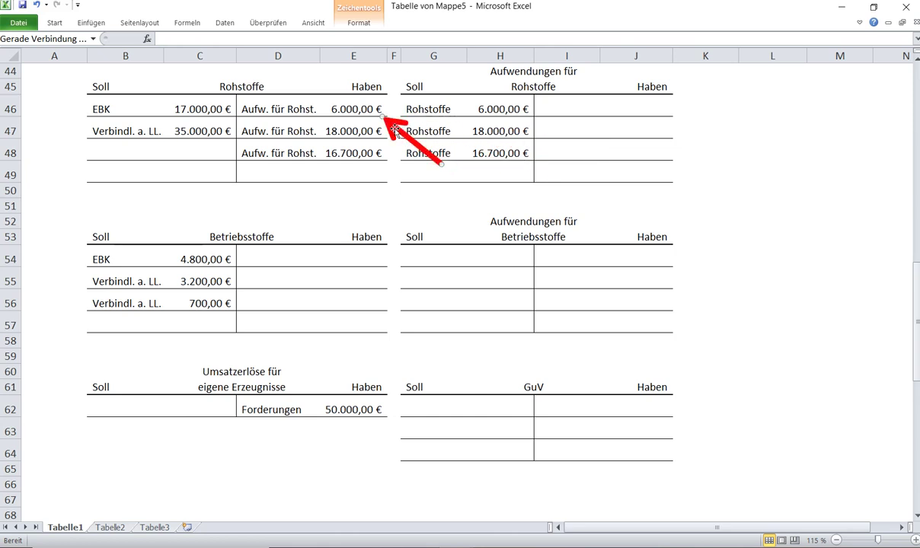
drag(442, 163, 597, 186)
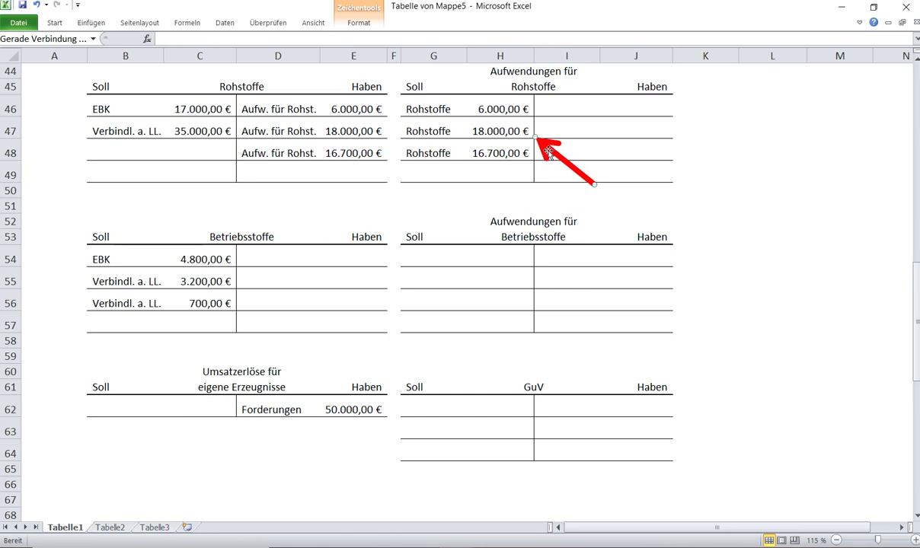
drag(549, 150, 537, 171)
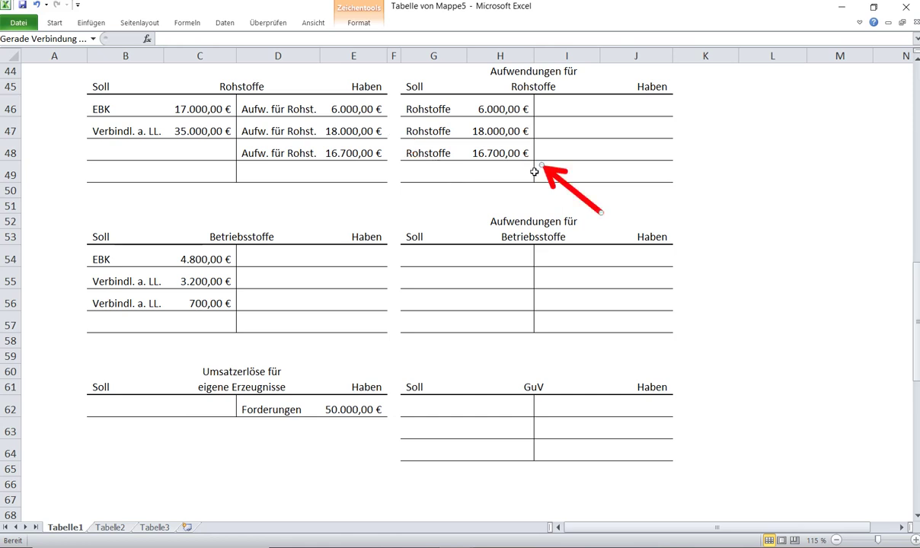
drag(245, 99, 526, 178)
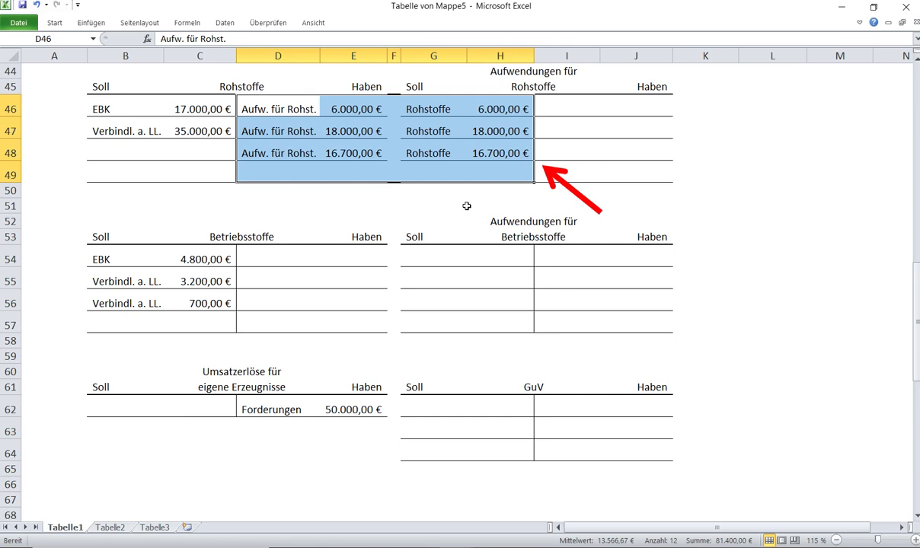
Point the red arrow at the Aufwendungen für Betriebsstoffe account and highlight the empty Haben cells D54:E57 of Betriebsstoffe.
click(547, 171)
drag(557, 176, 564, 330)
drag(461, 256, 513, 325)
drag(289, 258, 353, 319)
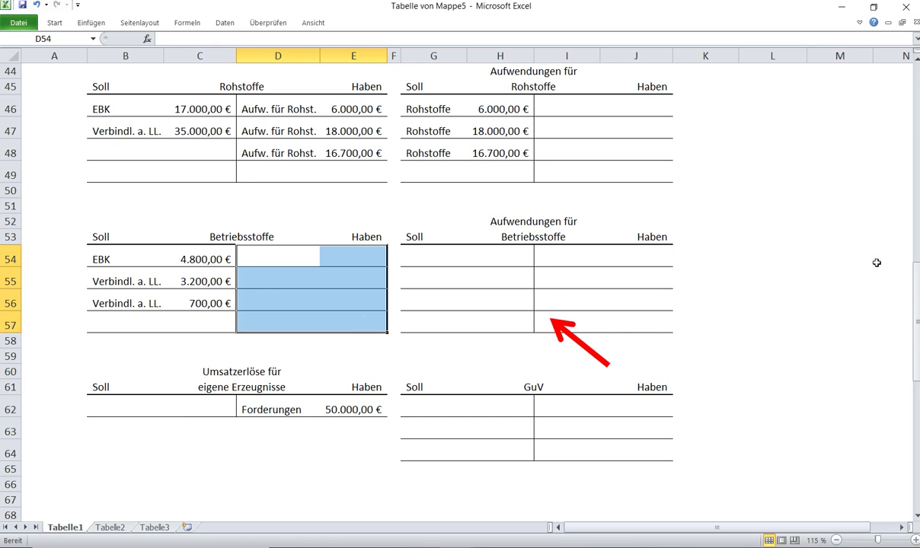
Switch to the Word document and read questions a and b of Aufgabe 1, including the Betriebsstoffe closing stock.
key(alt+Tab)
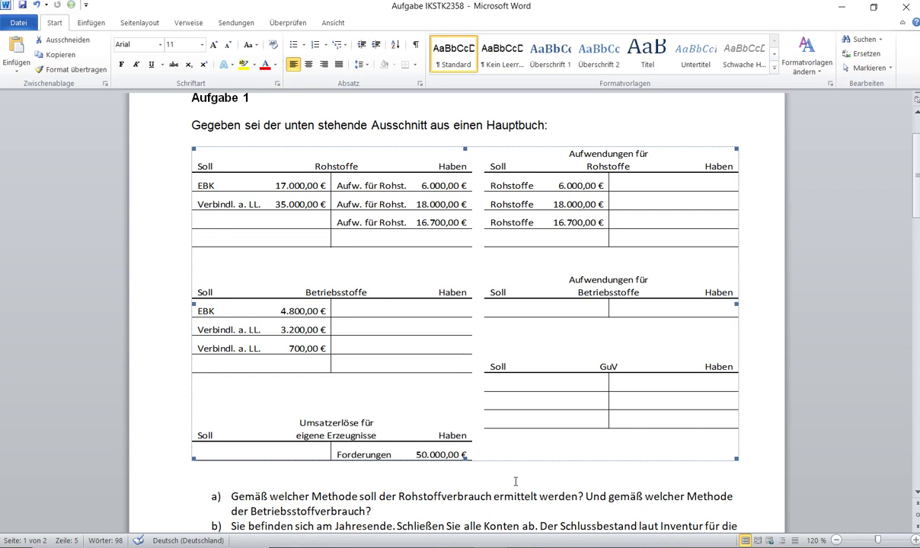
click(436, 497)
scroll(475, 477, down, 2)
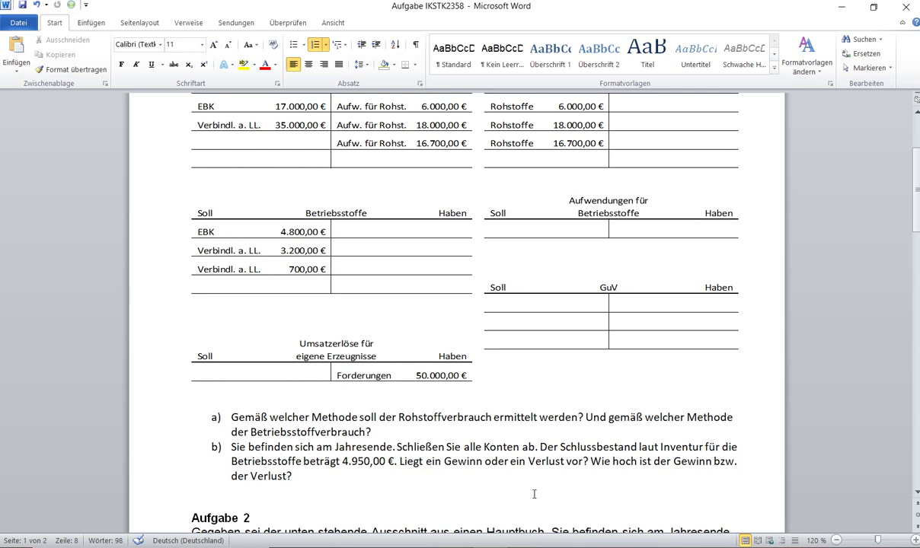
scroll(534, 494, up, 2)
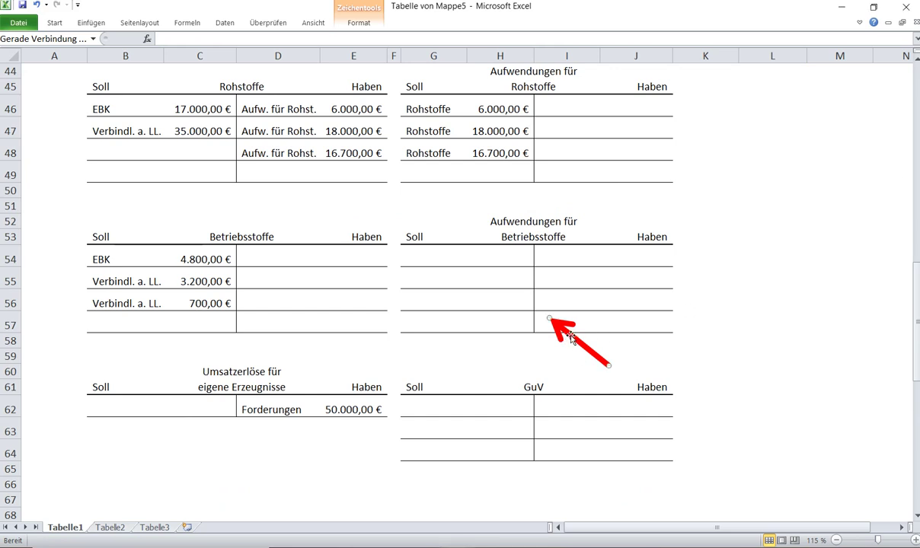
Record the Betriebsstoffe closing stock on the Haben side in Excel, with 4950 in E55 and the label SBK in D55.
drag(571, 338, 407, 313)
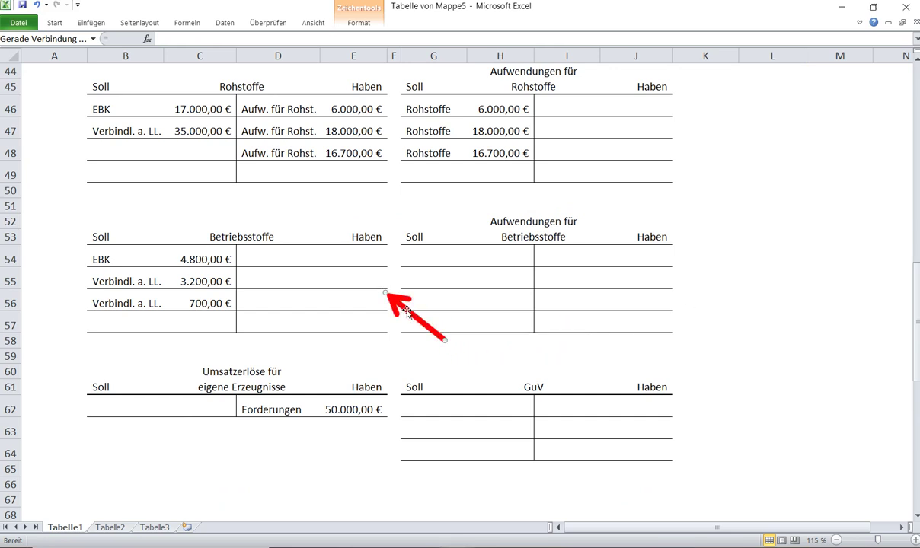
click(364, 282)
text(4950)
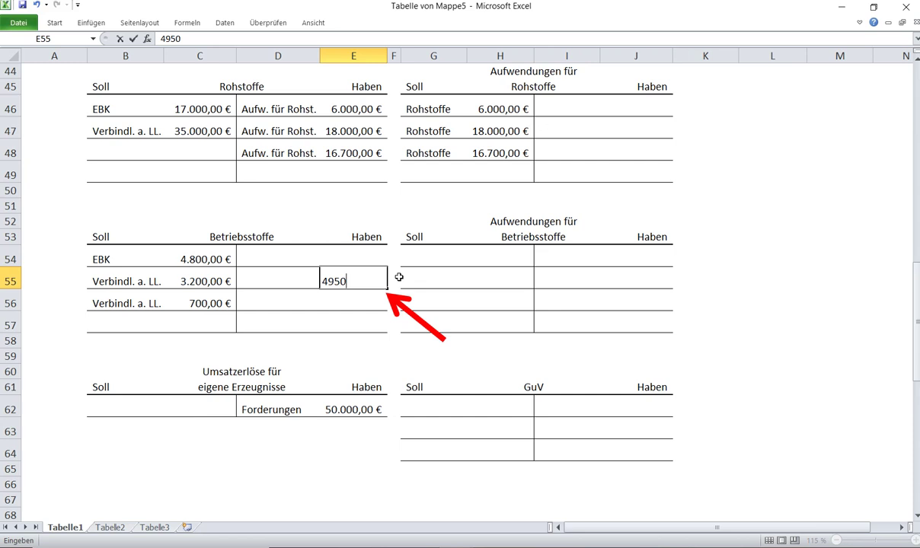
click(304, 276)
text(SBK)
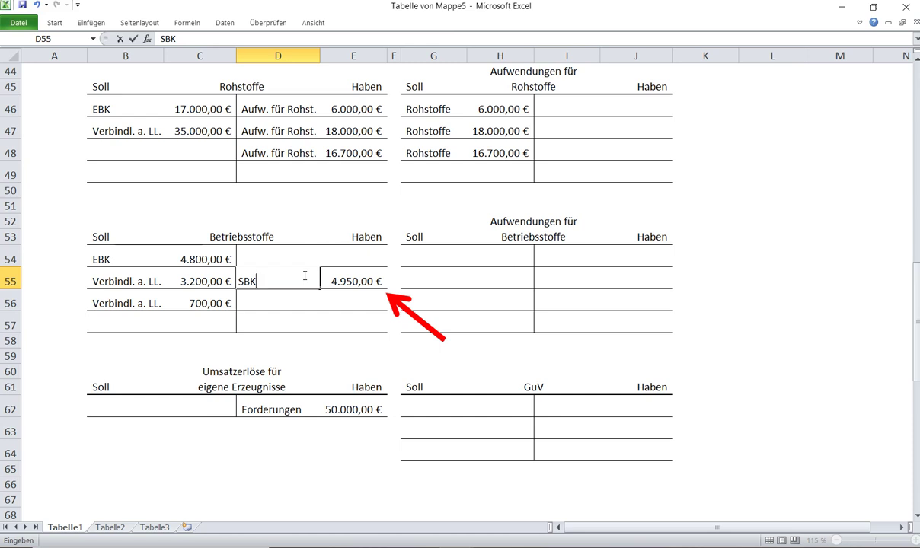
Sum the Soll amounts of the Betriebsstoffe account in C58 and carry the same total to the Haben side in E58.
drag(390, 298, 257, 351)
drag(228, 259, 228, 341)
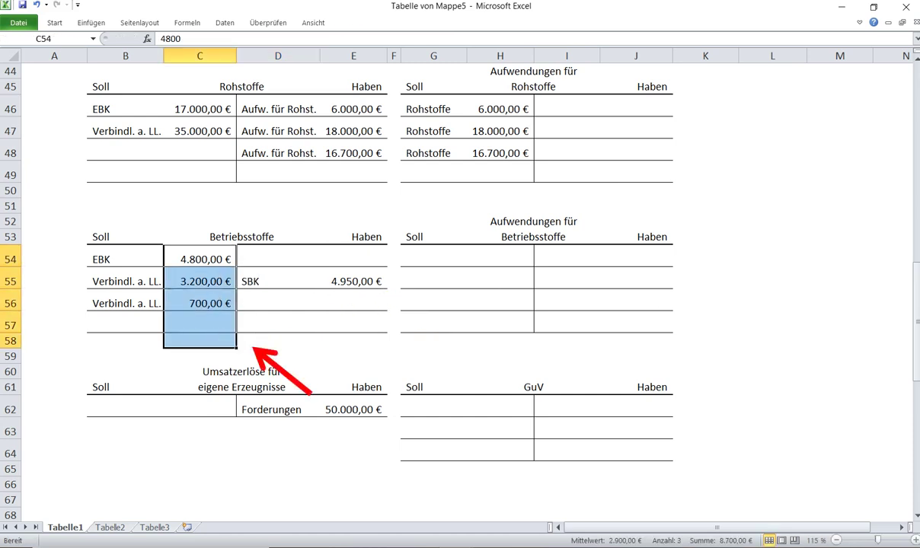
key(alt+shift+0)
click(267, 358)
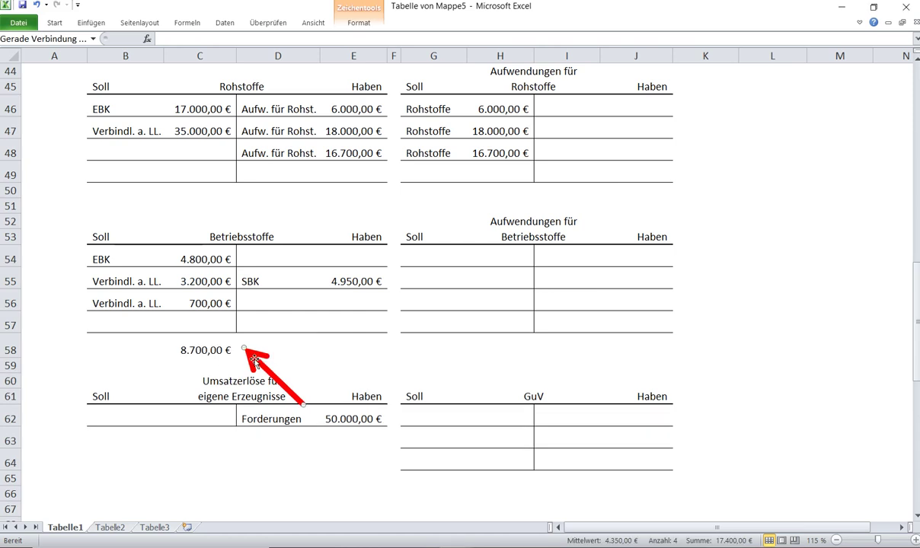
drag(274, 376, 412, 389)
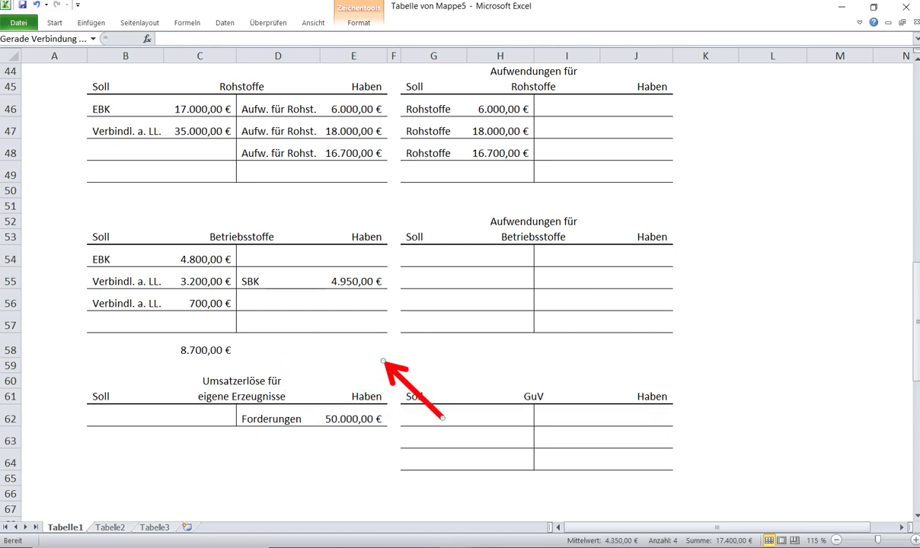
click(859, 24)
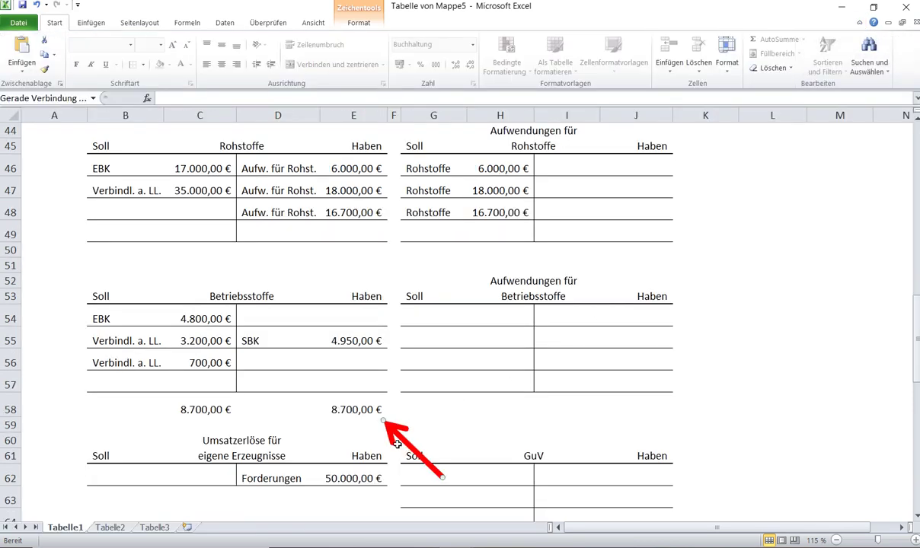
Enter the Betriebsstoffe consumption of 3.750,00 € as the balance in E54 and post it to Aufwendungen für Betriebsstoffe in H54.
drag(399, 444, 410, 343)
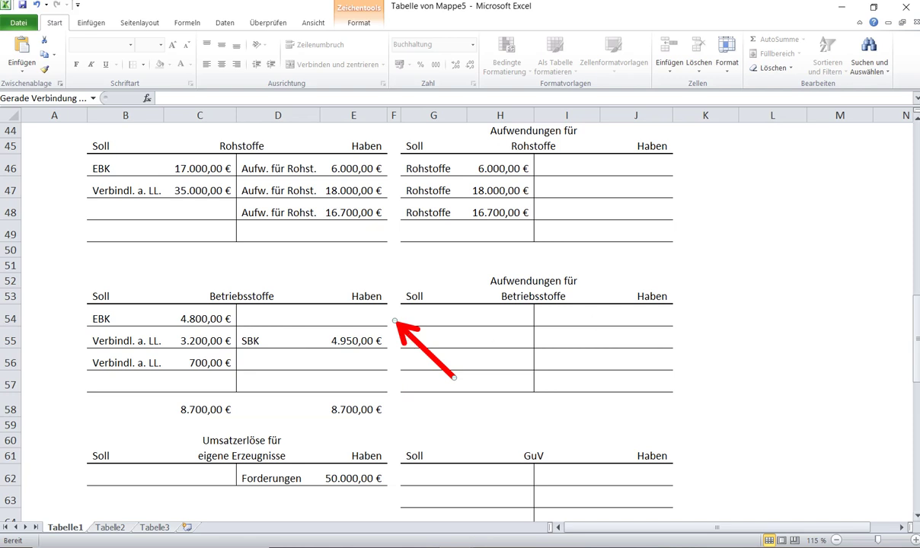
click(412, 335)
drag(409, 335, 537, 346)
click(526, 324)
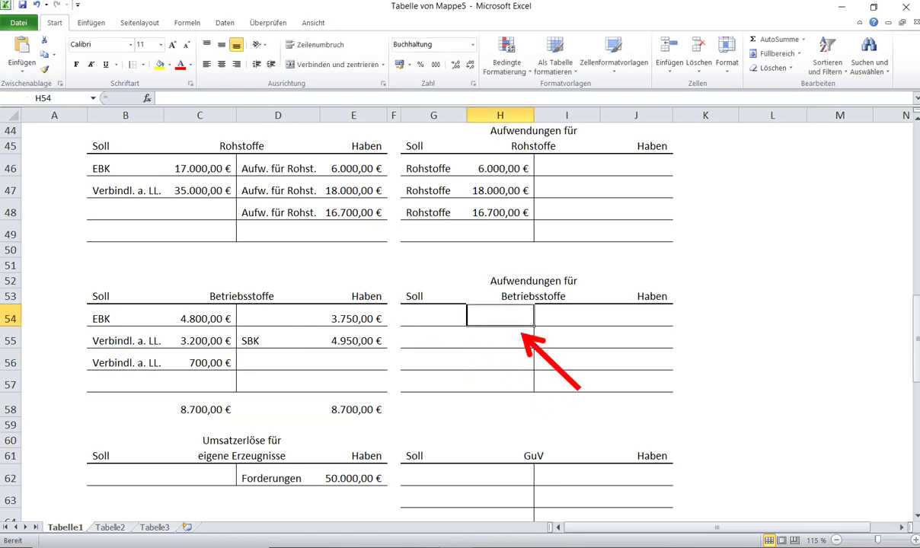
text(3.750,00 €)
click(565, 360)
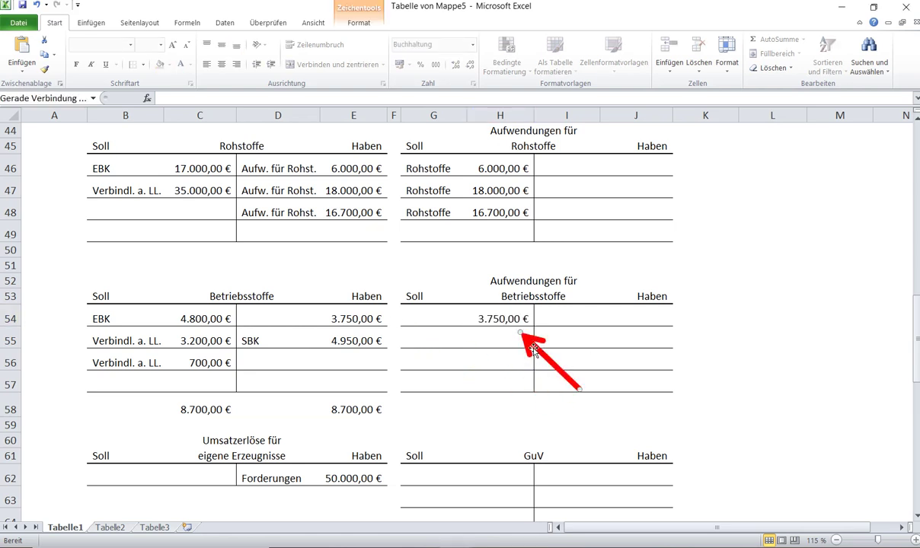
Label the consumption posting with its contra accounts: Betriebsstoff. in G54 and Aufw.f.Betriebs. in D54.
drag(536, 351, 487, 338)
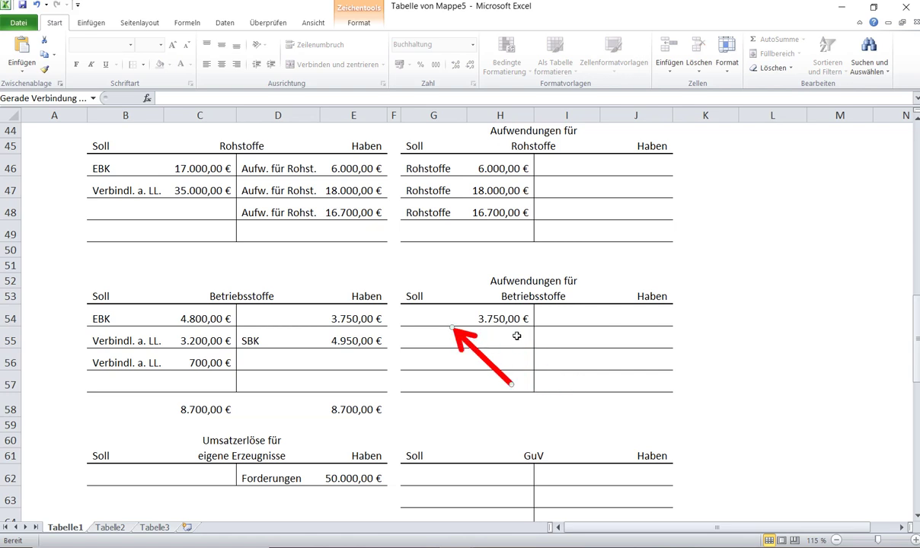
drag(457, 335, 288, 338)
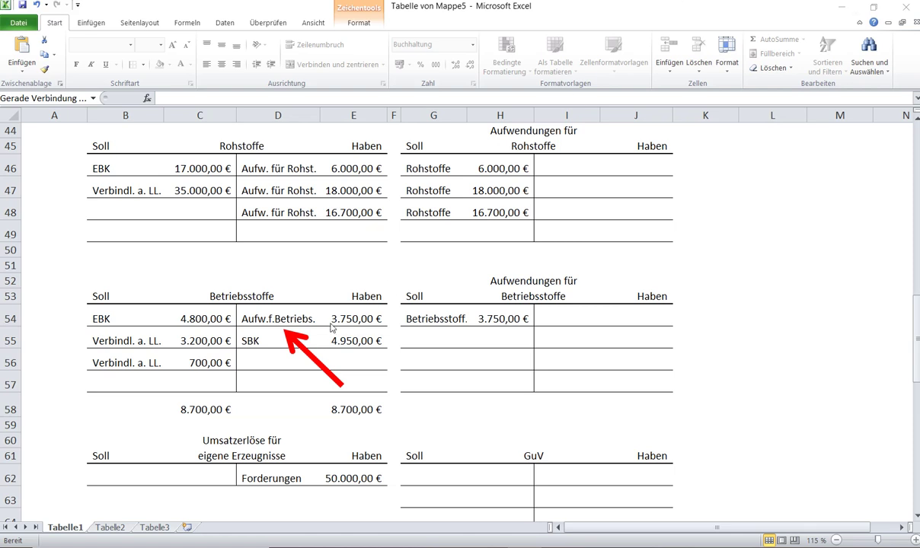
Sum the Soll amounts of the Rohstoffe account in C50 and carry the same total to the Haben side in E50.
drag(297, 344, 325, 270)
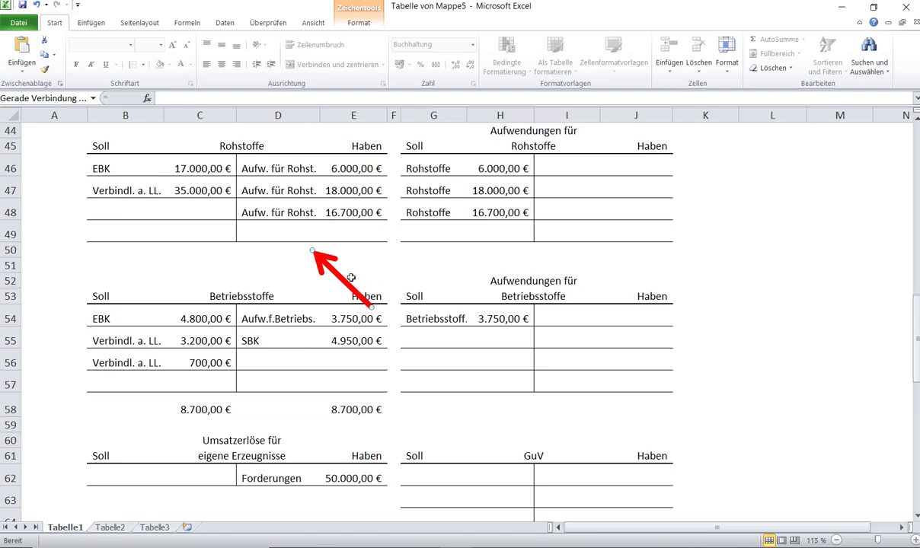
drag(314, 253, 261, 261)
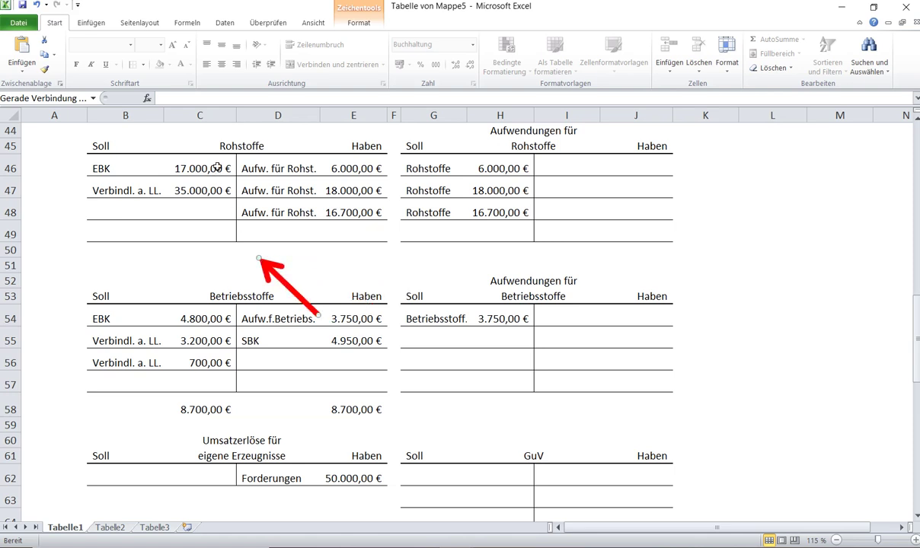
drag(217, 167, 214, 265)
click(773, 39)
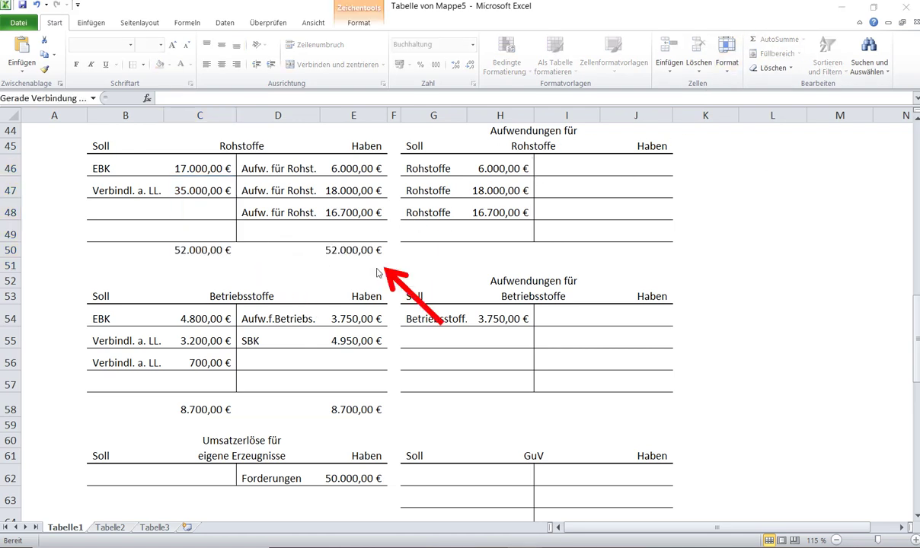
Calculate the Rohstoffe closing balance in E49 as the Haben total minus the three consumption postings above it.
drag(395, 282, 399, 252)
click(370, 183)
click(364, 211)
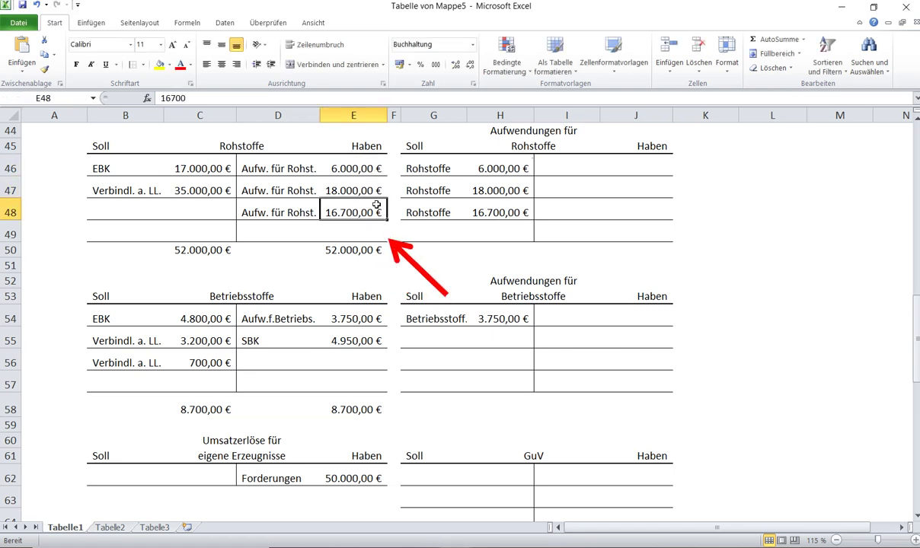
click(343, 224)
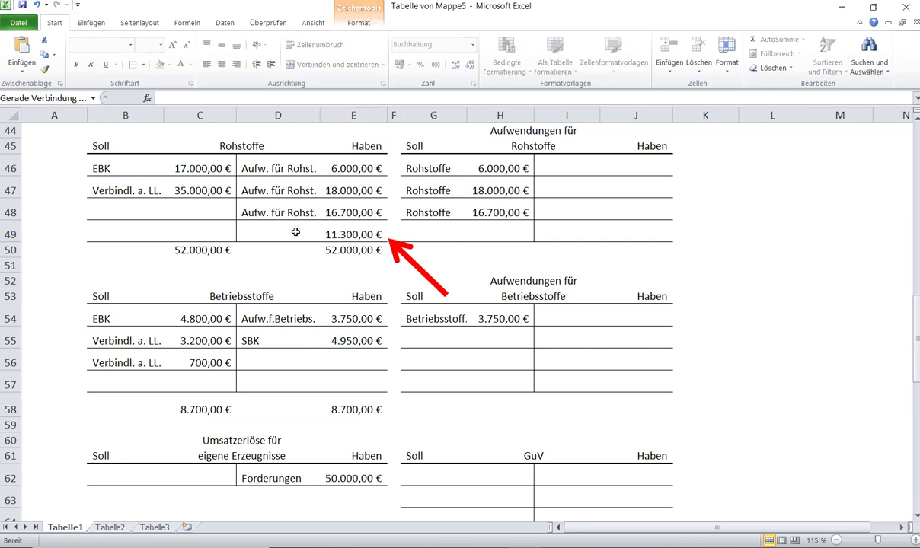
Label the Rohstoffe closing balance as SBK in D49.
click(297, 232)
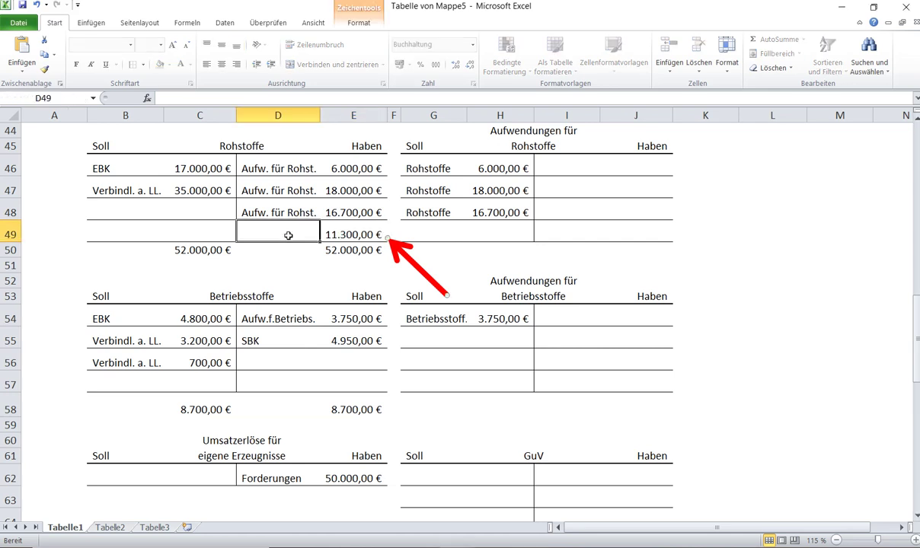
text(SBK)
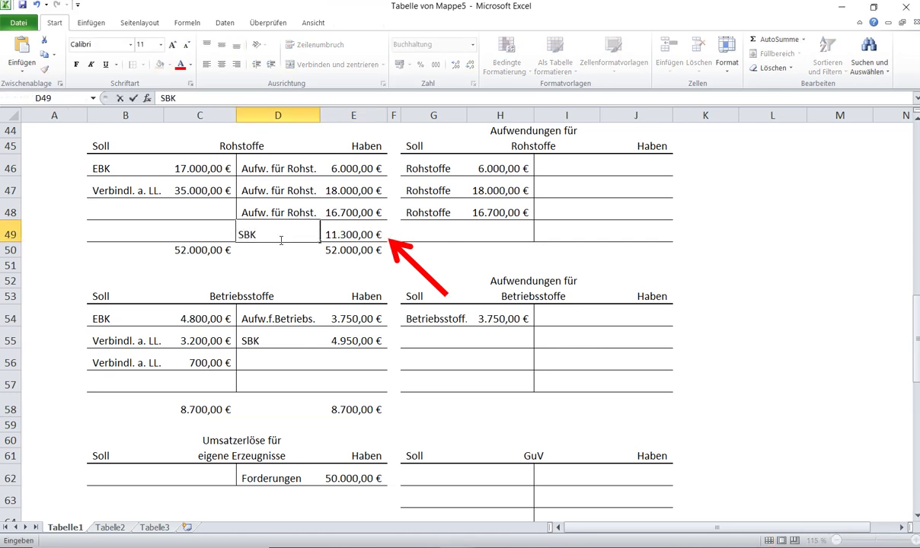
click(399, 246)
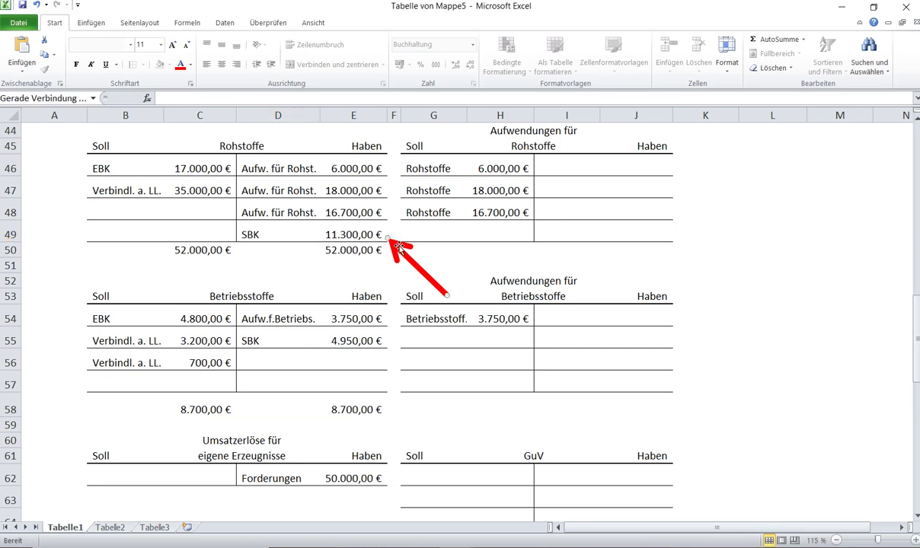
Sum the Soll amounts of Aufwendungen für Rohstoffe in H50, with the red arrow placed beside the total.
drag(399, 246, 544, 228)
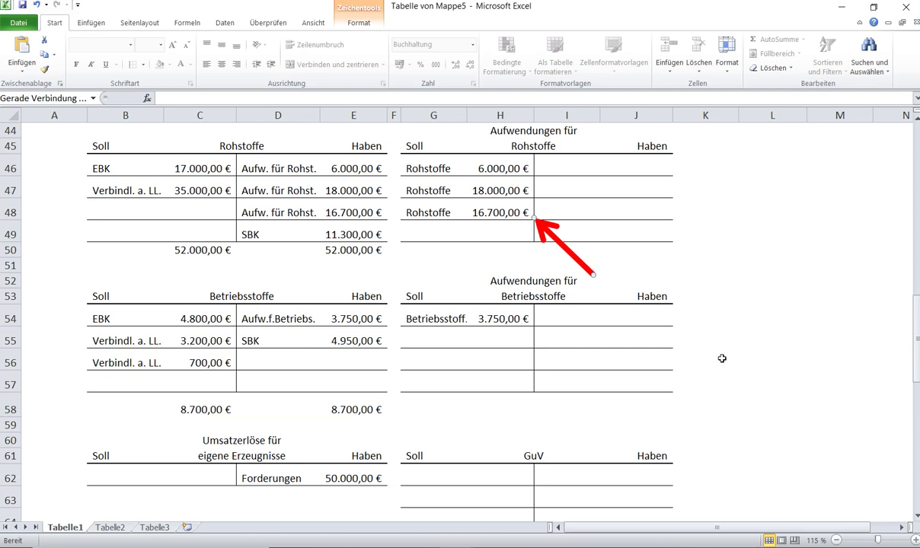
drag(536, 229, 680, 183)
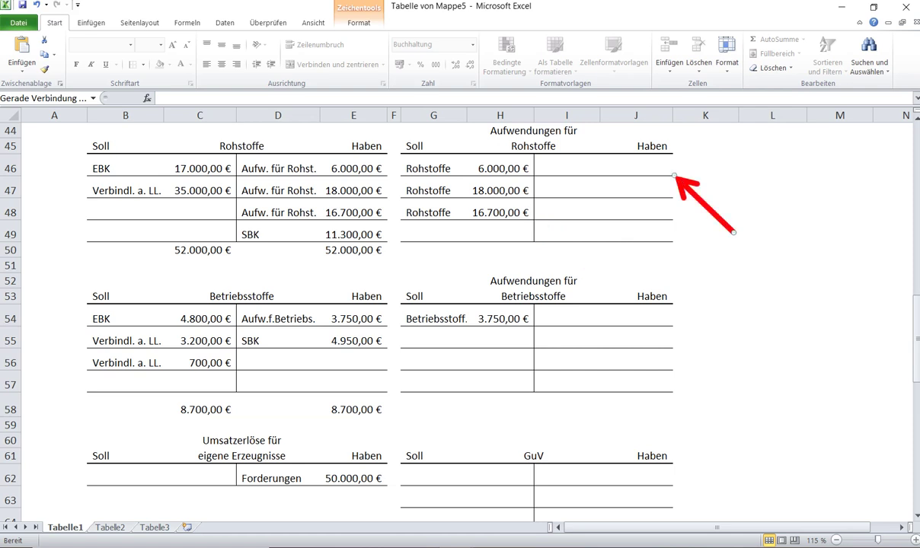
drag(680, 183, 547, 265)
drag(500, 168, 500, 250)
click(773, 39)
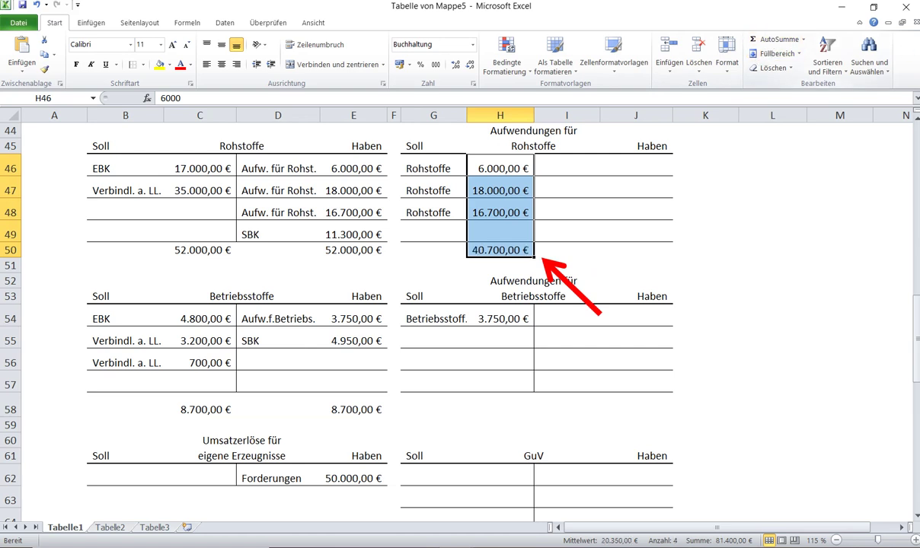
Close Aufwendungen für Rohstoffe with GuV 40.700,00 € in I46:J46 and post it to GuV as Aufw.f.Rohst in G62:H62.
click(549, 270)
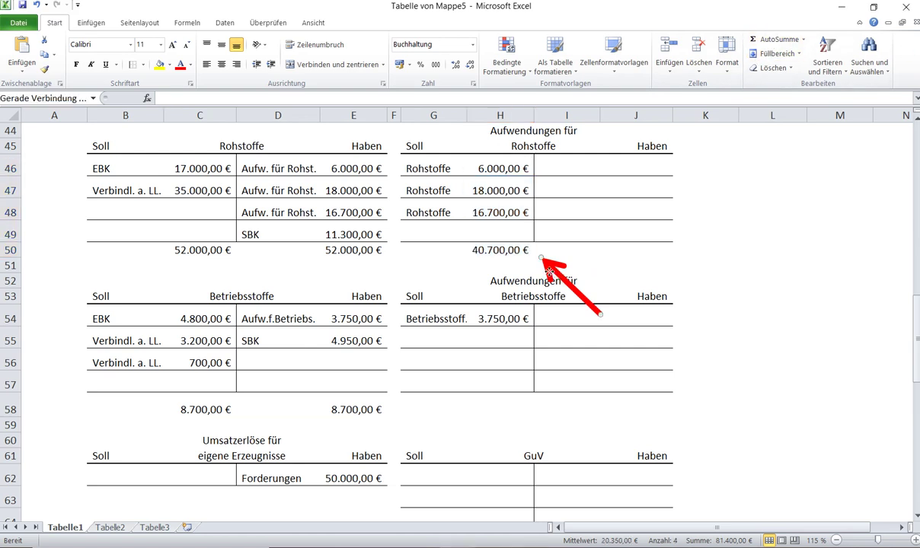
drag(550, 271, 669, 184)
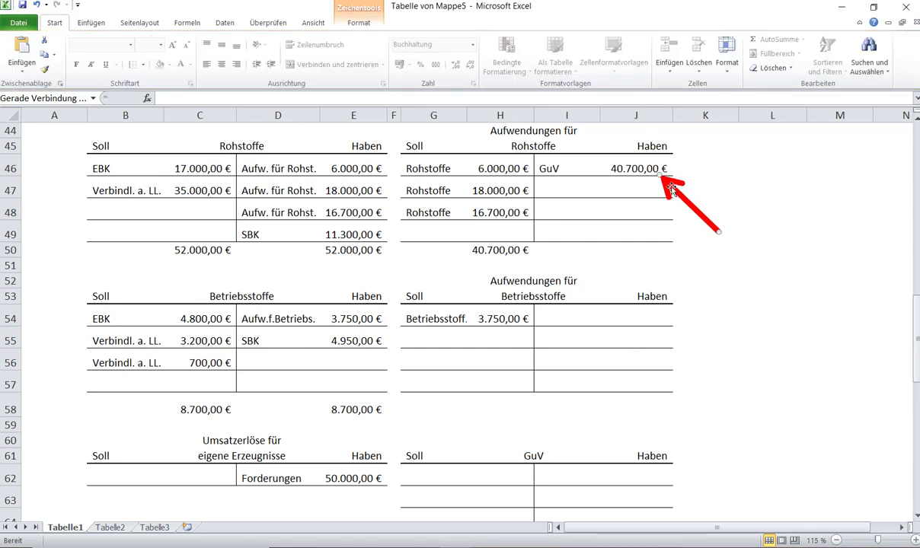
drag(675, 180, 541, 488)
scroll(612, 417, down, 2)
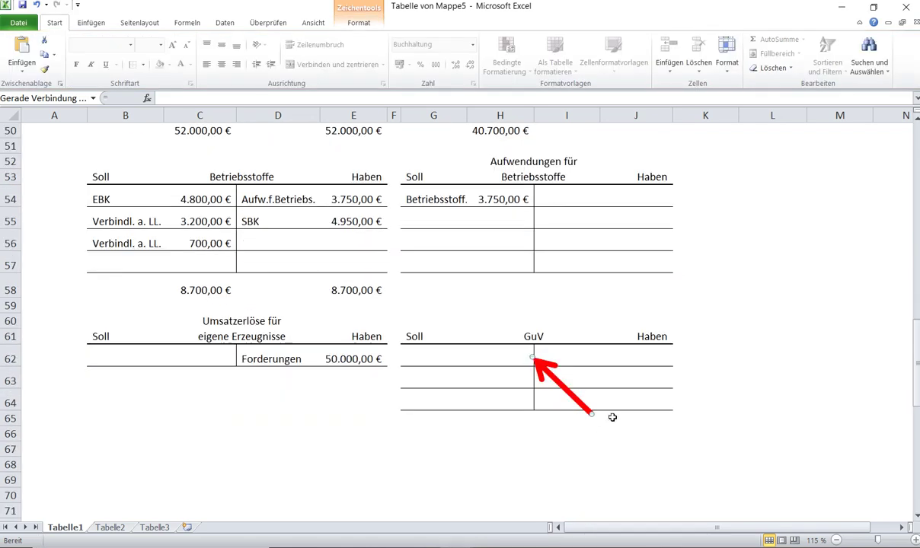
click(487, 360)
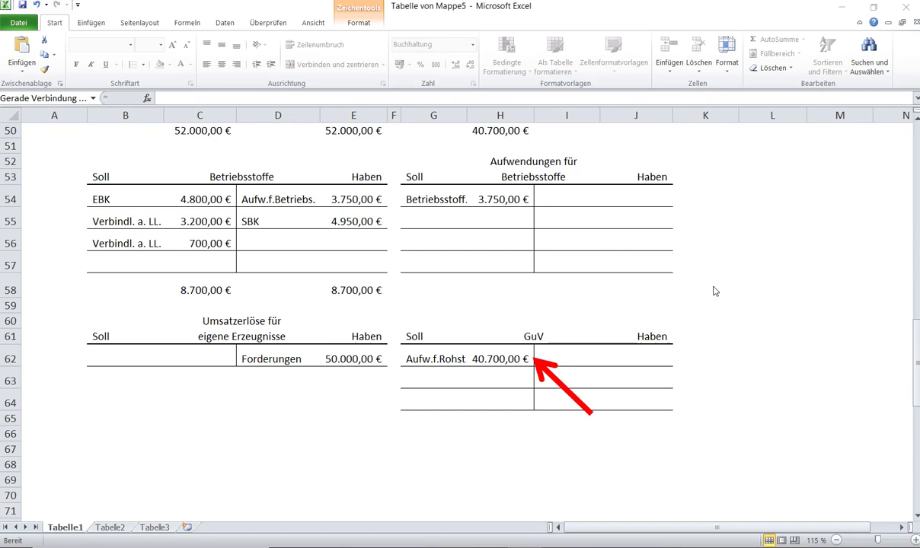
Sum the Soll side of Aufwendungen für Betriebsstoffe in H58 and carry the same total to the Haben side in J58.
click(545, 371)
drag(545, 371, 545, 291)
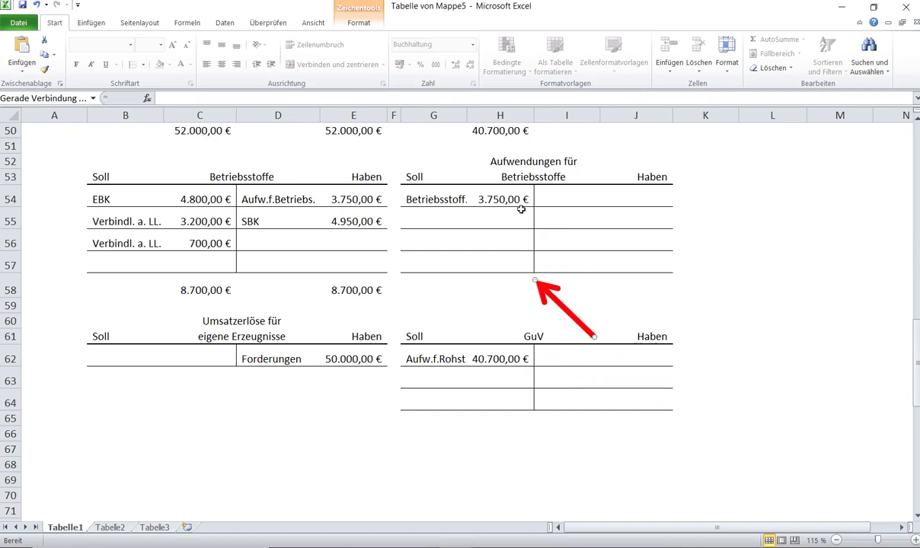
drag(503, 199, 502, 290)
click(777, 39)
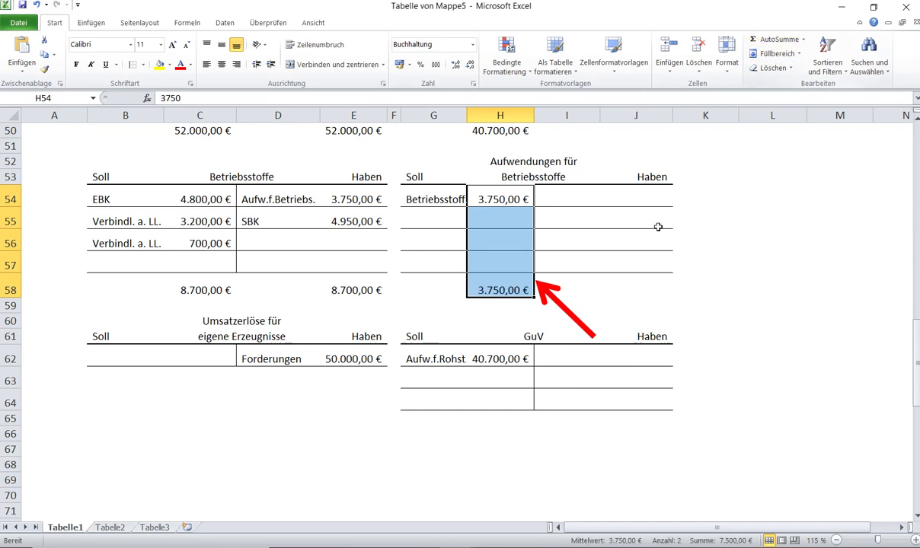
click(567, 311)
drag(540, 290, 653, 319)
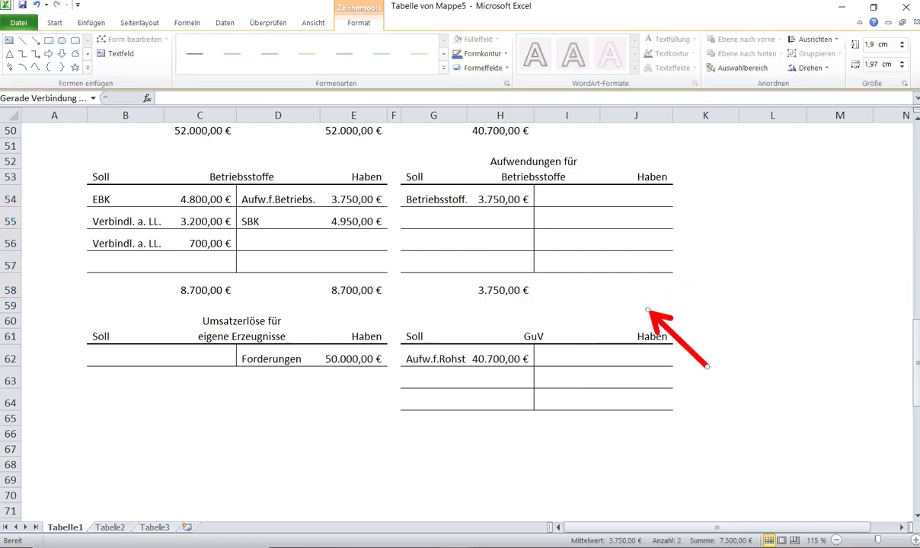
key(Escape)
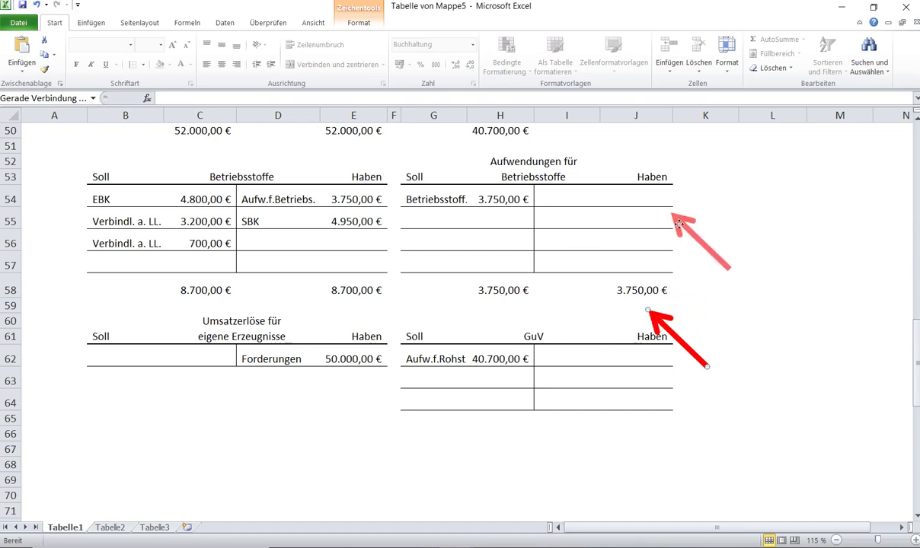
Enter the balancing entry GuV in I54 with 3.750,00 € in J54 of Aufwendungen für Betriebsstoffe.
click(564, 210)
click(565, 198)
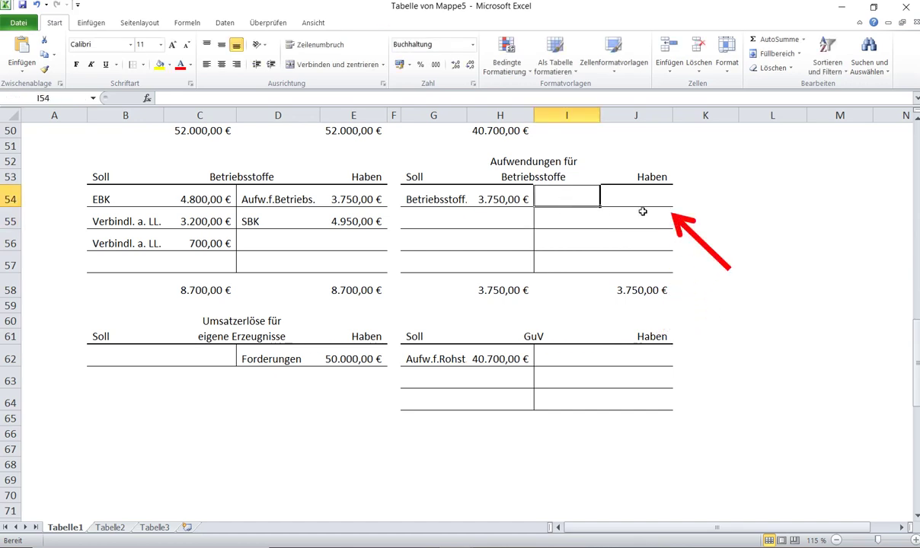
text(GuV)
key(Tab)
text(3.7)
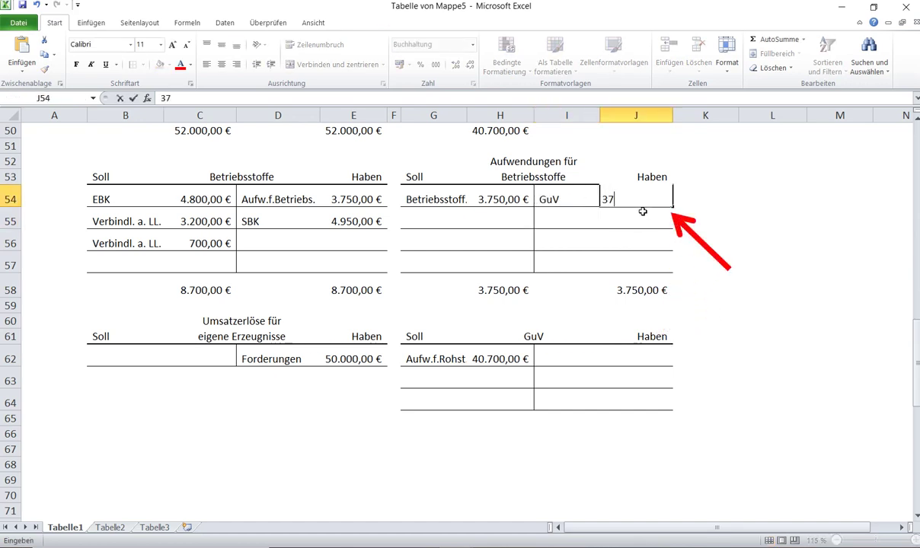
text(50)
click(677, 220)
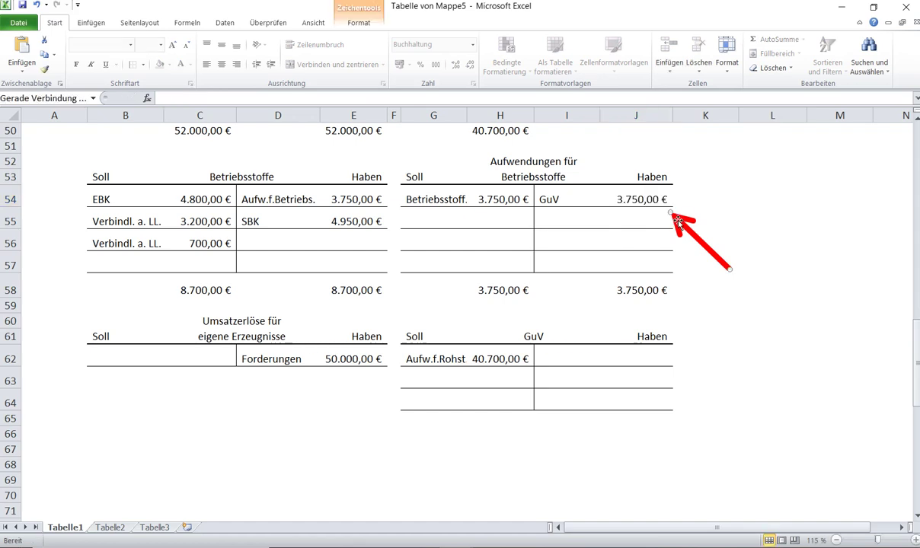
Post 3.750,00 € to the Soll side of GuV in H63 and label it Aufw.f.Betr. in G63.
drag(676, 220, 531, 393)
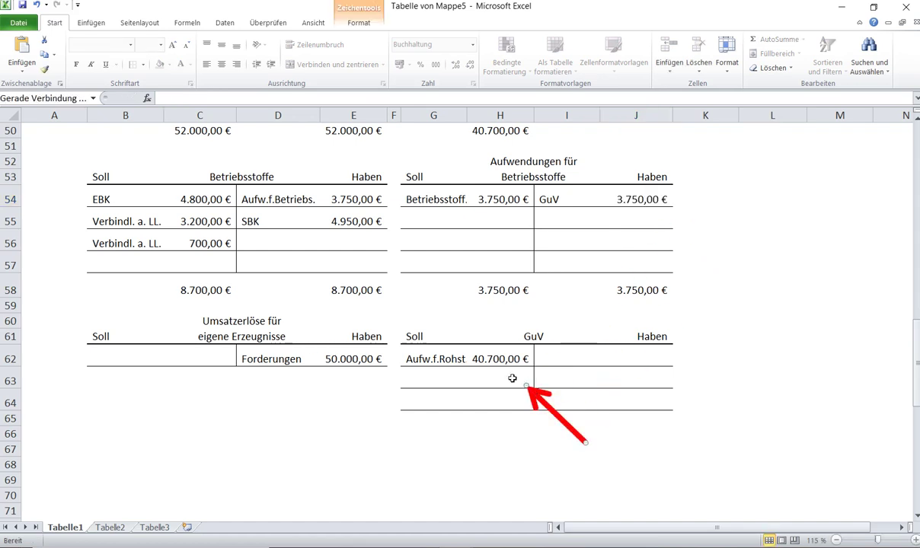
click(502, 373)
text(3750)
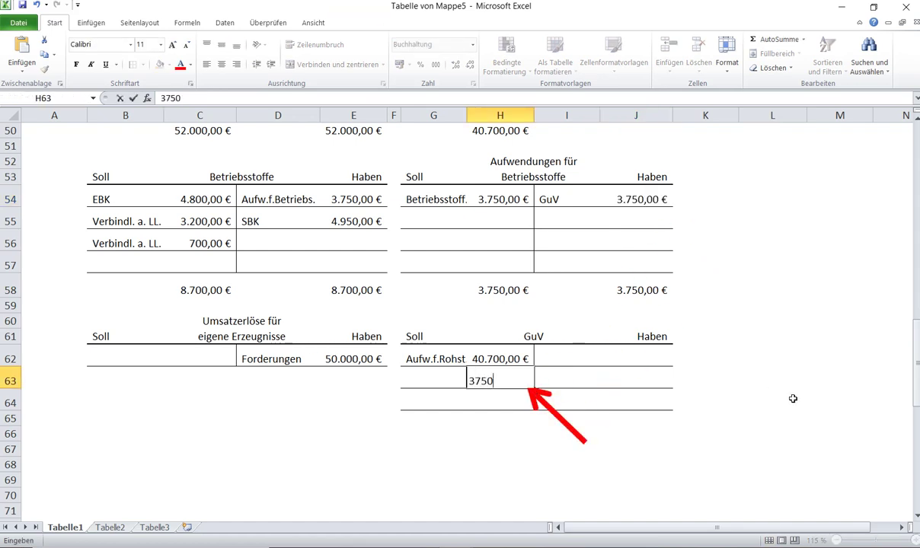
click(437, 385)
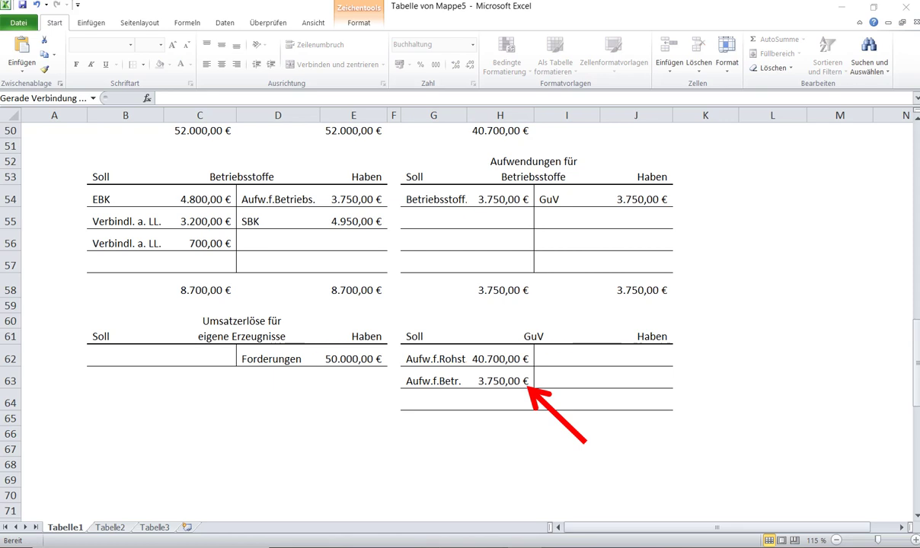
scroll(731, 145, up, 1)
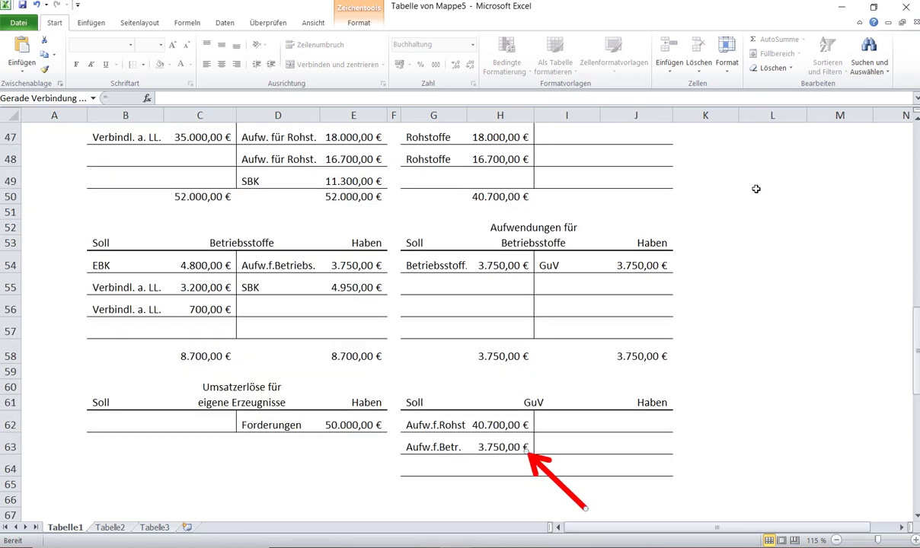
click(520, 327)
click(503, 308)
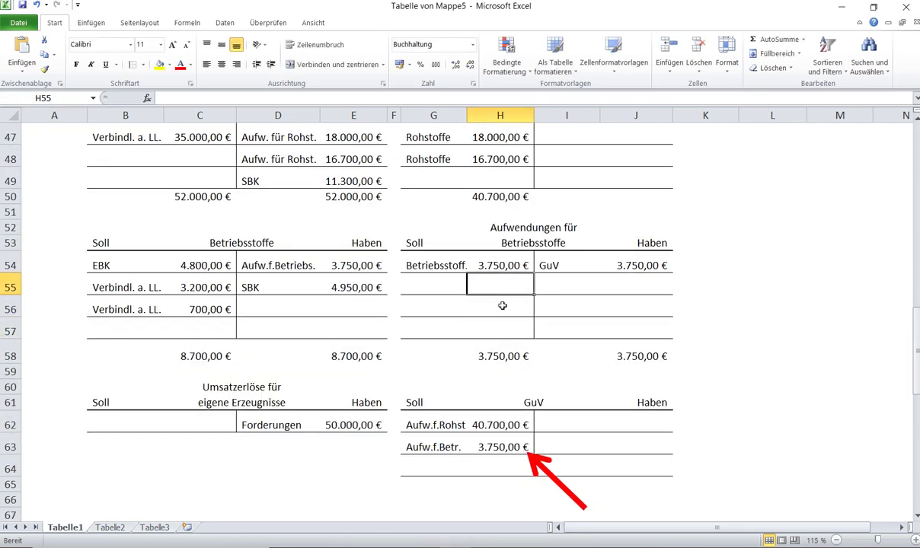
click(499, 327)
click(607, 328)
click(602, 289)
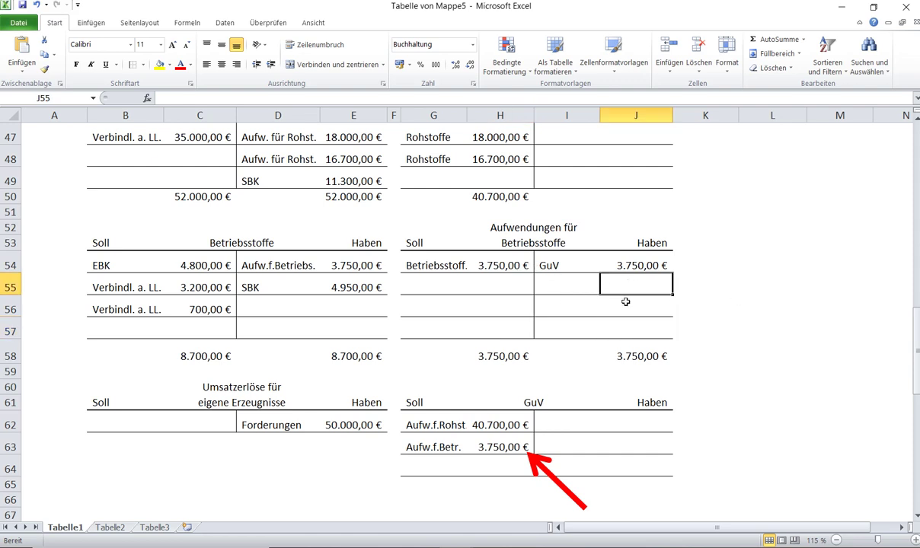
Sum the Haben side of Aufwendungen für Rohstoffe in J50.
scroll(714, 325, up, 1)
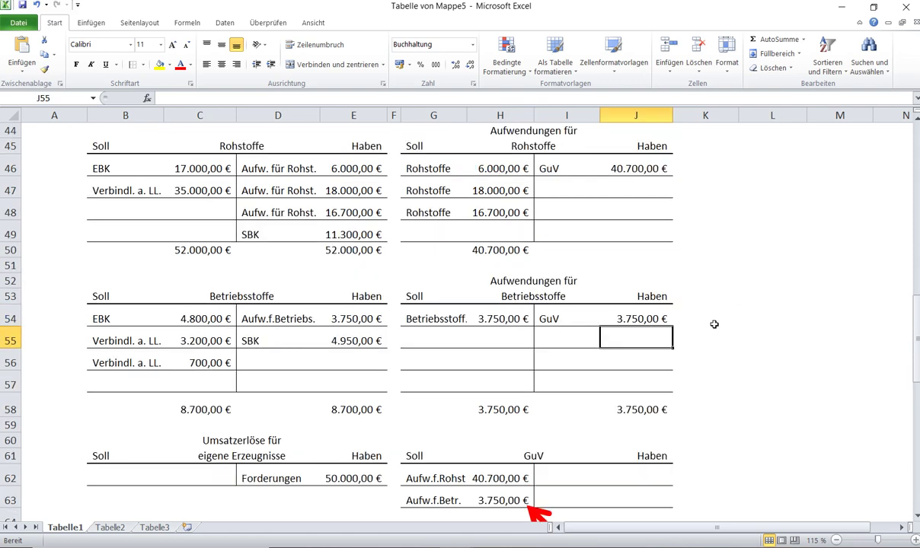
drag(616, 164, 640, 247)
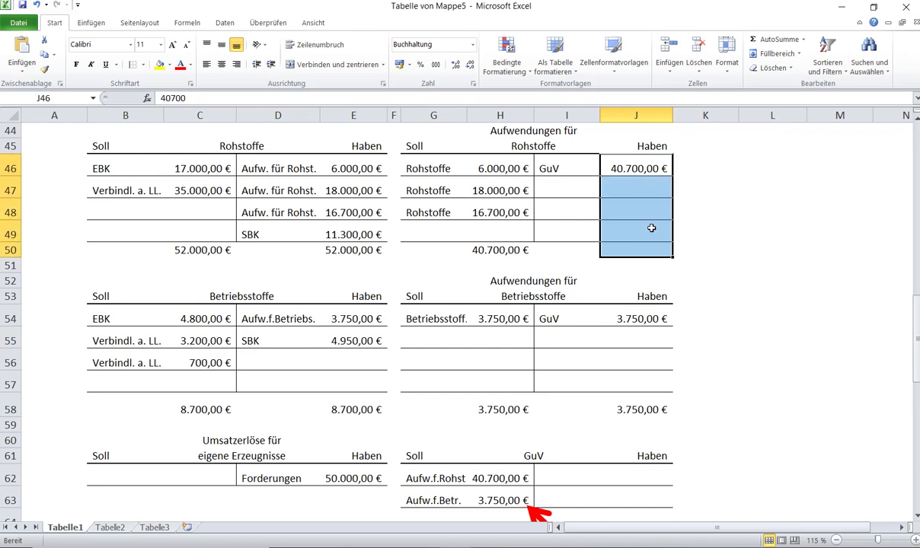
click(761, 41)
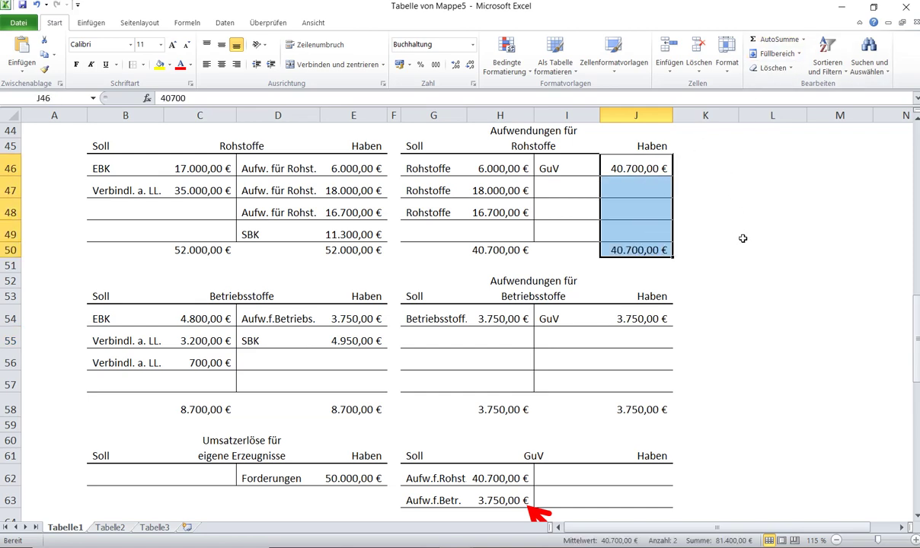
Close Umsatzerlöse with GuV 50.000,00 € in B62:C62 and post it to the GuV Haben side as Umsatzerl. in I62:J62.
scroll(743, 239, down, 2)
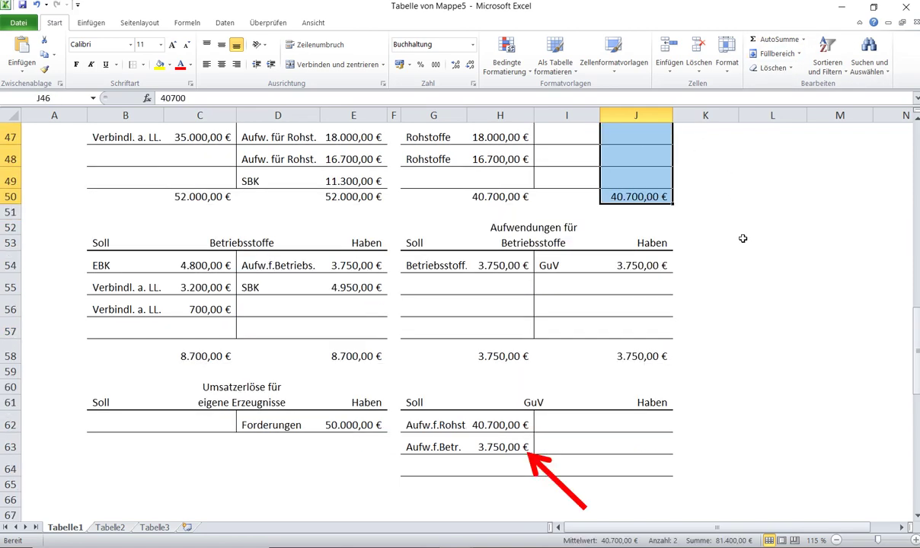
click(542, 398)
drag(542, 397, 240, 401)
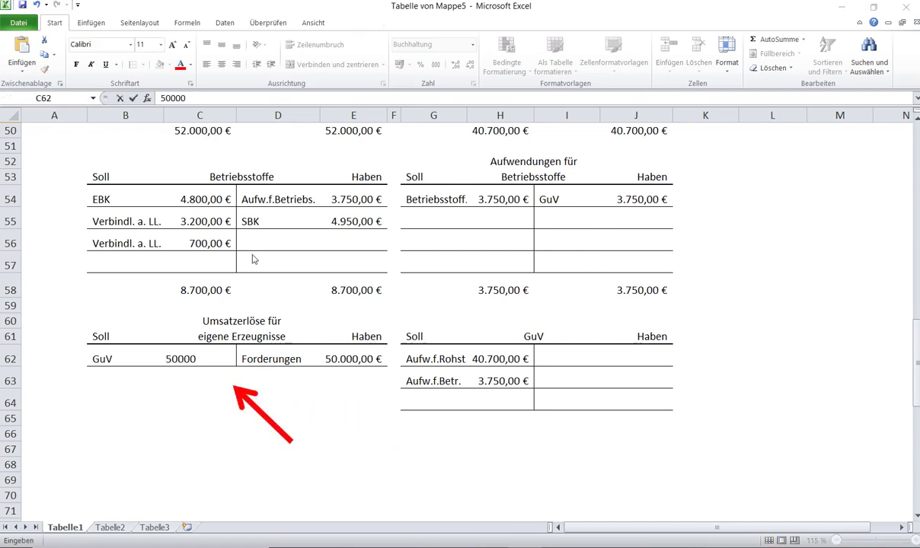
click(201, 397)
drag(237, 404, 665, 381)
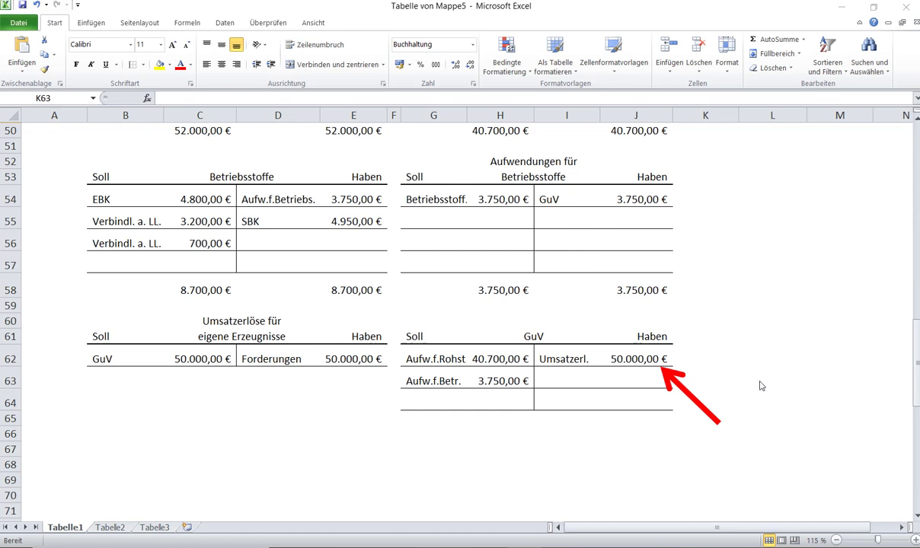
Sum the Soll and Haben sides of Umsatzerlöse für eigene Erzeugnisse in C63 and E63.
key(Up)
drag(201, 358, 355, 385)
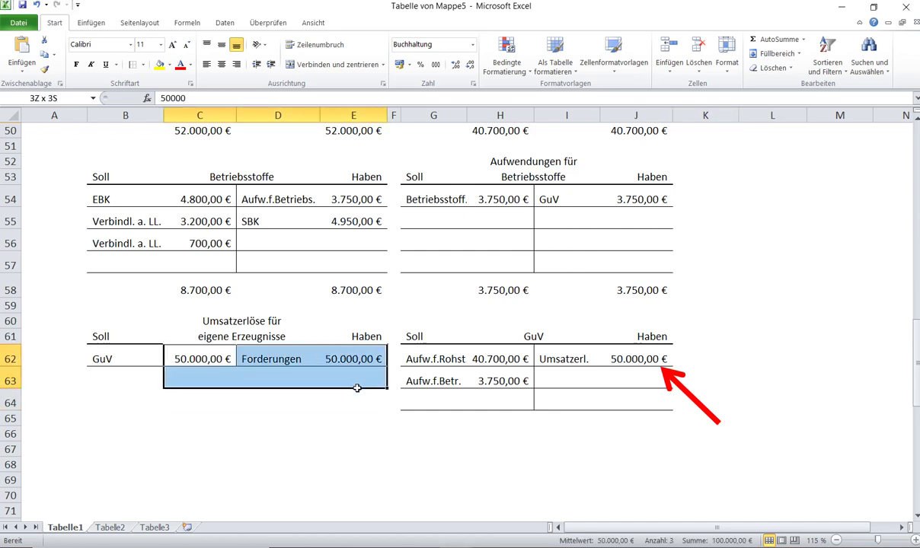
click(762, 39)
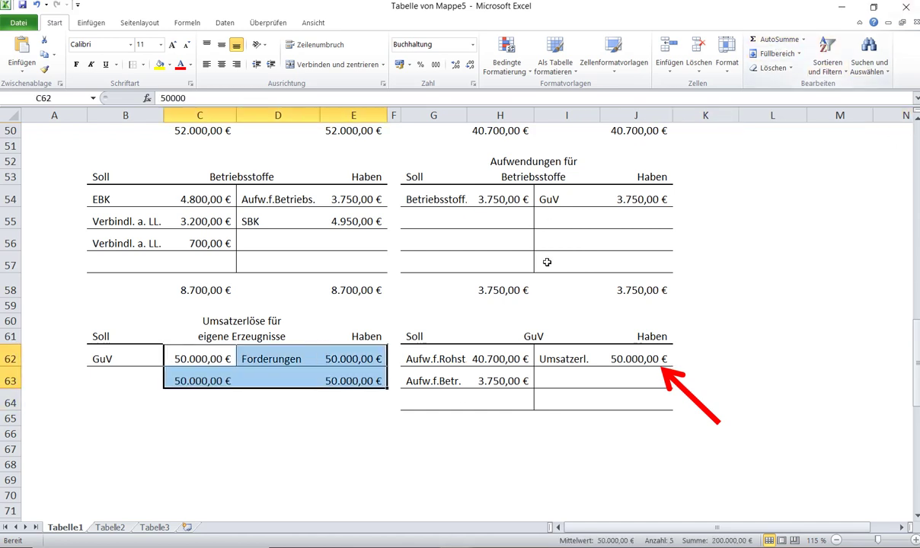
click(731, 207)
Apply top and double bottom borders to the account totals in C50, E50, H50, J50, C58, E58, H58, J58, C63 and E63.
scroll(731, 206, up, 1)
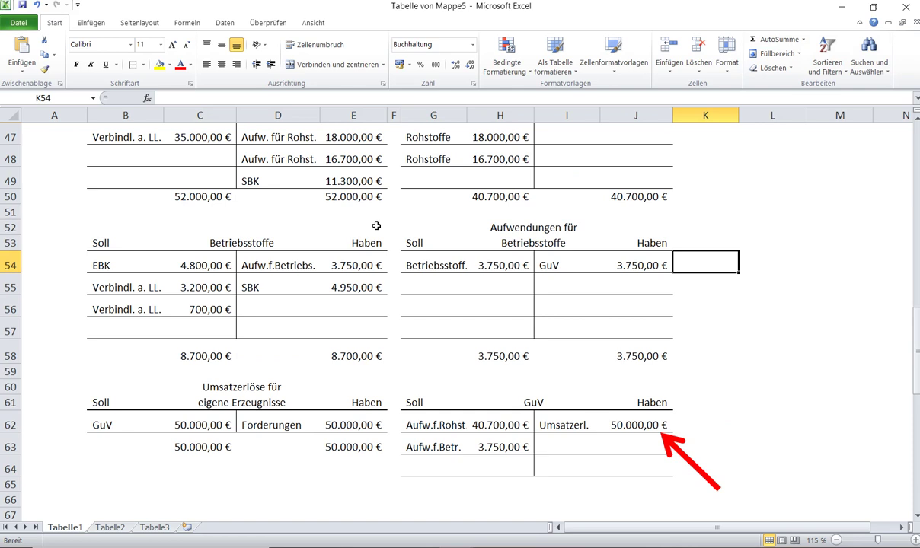
click(218, 196)
ctrl+click(317, 190)
ctrl+click(457, 192)
ctrl+click(577, 190)
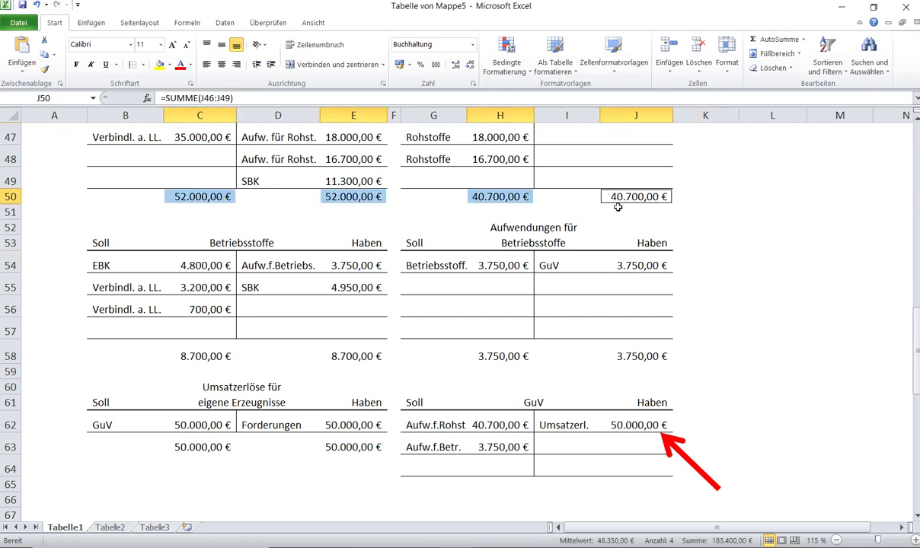
ctrl+click(624, 358)
ctrl+click(487, 352)
ctrl+click(339, 352)
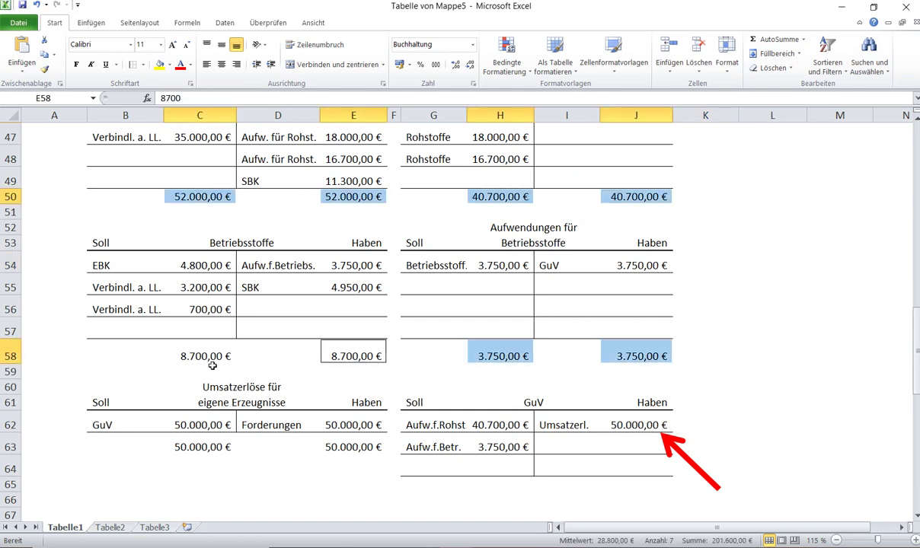
ctrl+click(205, 350)
ctrl+click(204, 447)
ctrl+click(326, 446)
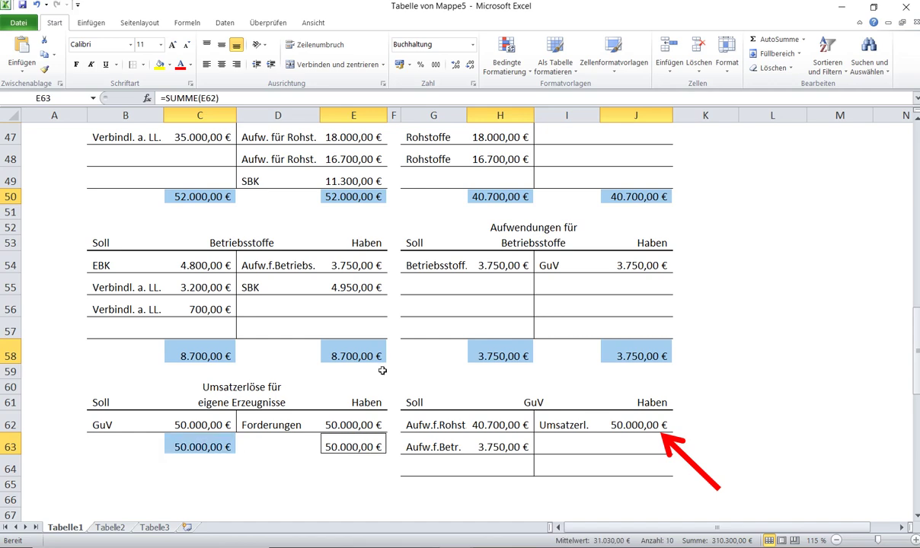
click(144, 65)
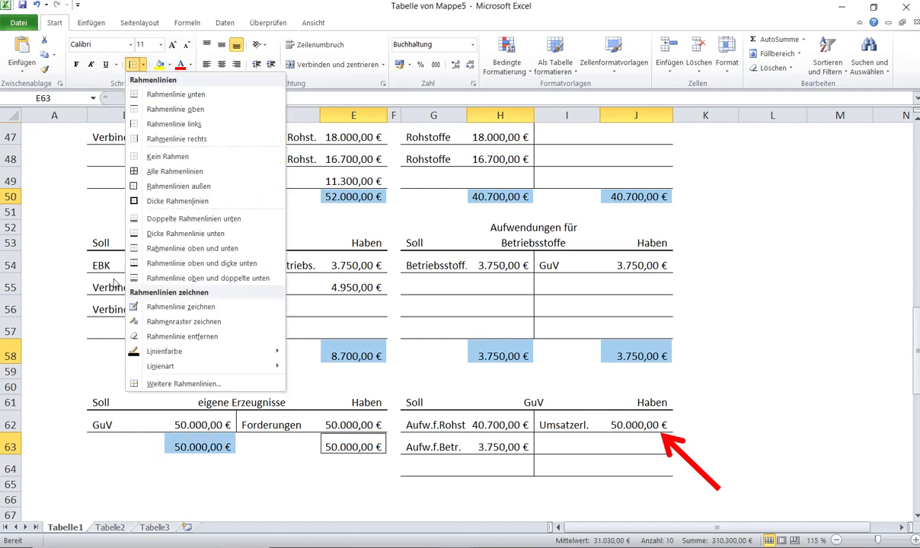
click(157, 279)
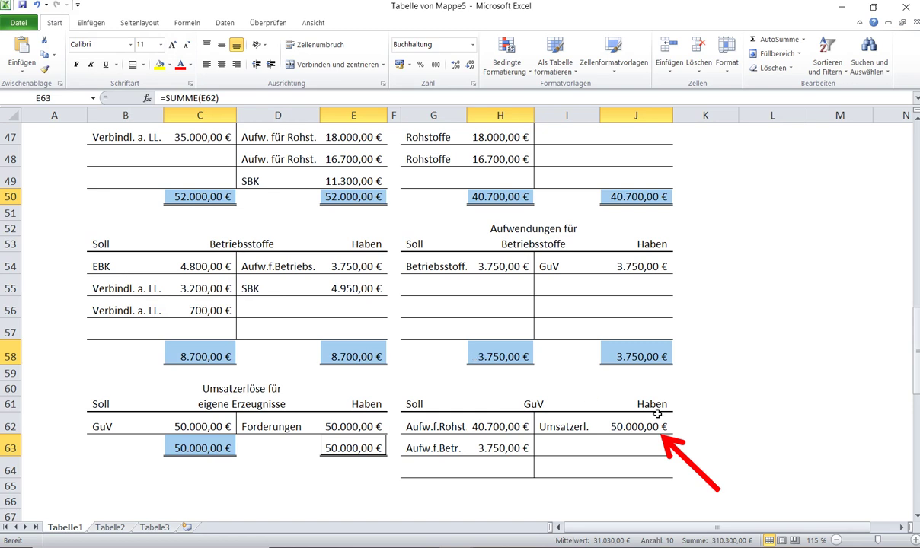
Move the red arrow out beside the GuV account and sum its Haben side in J65.
click(669, 445)
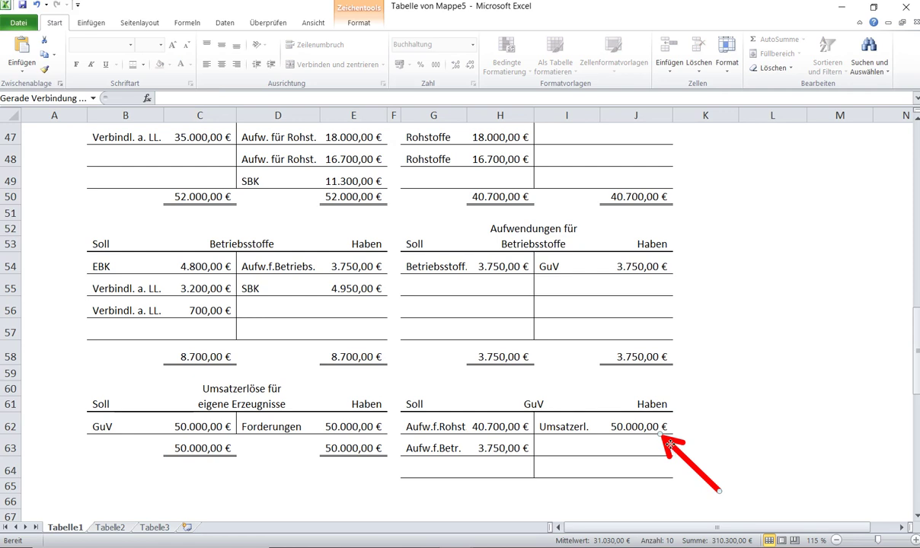
scroll(706, 287, down, 2)
drag(669, 335, 736, 339)
drag(659, 313, 660, 367)
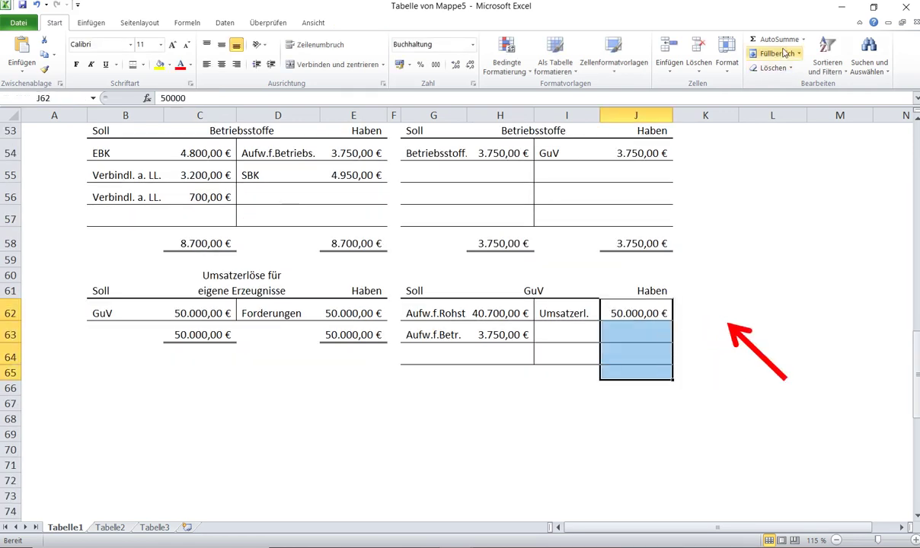
click(777, 38)
click(517, 314)
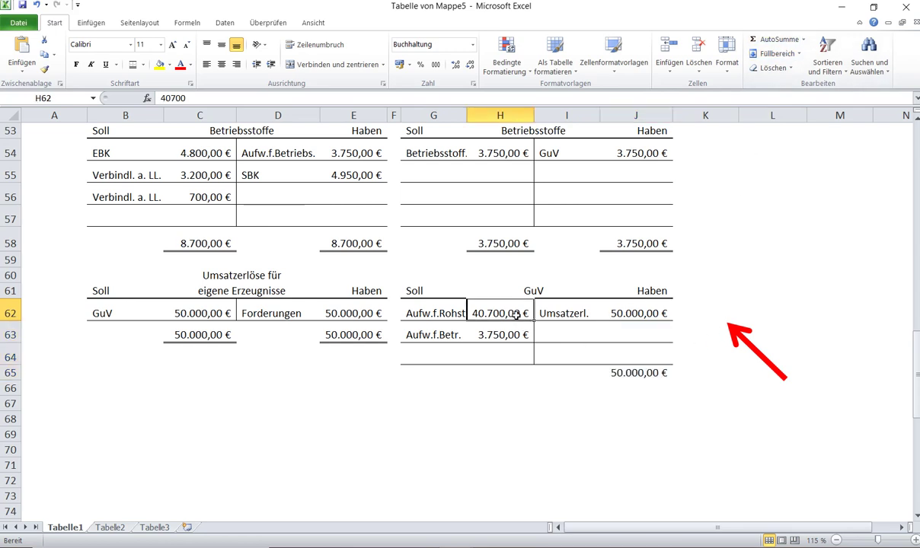
drag(480, 313, 499, 372)
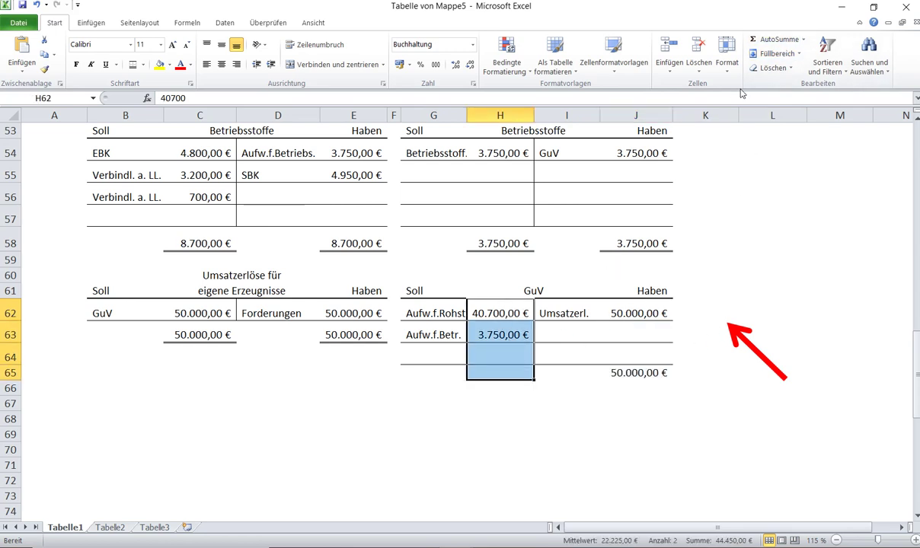
click(771, 39)
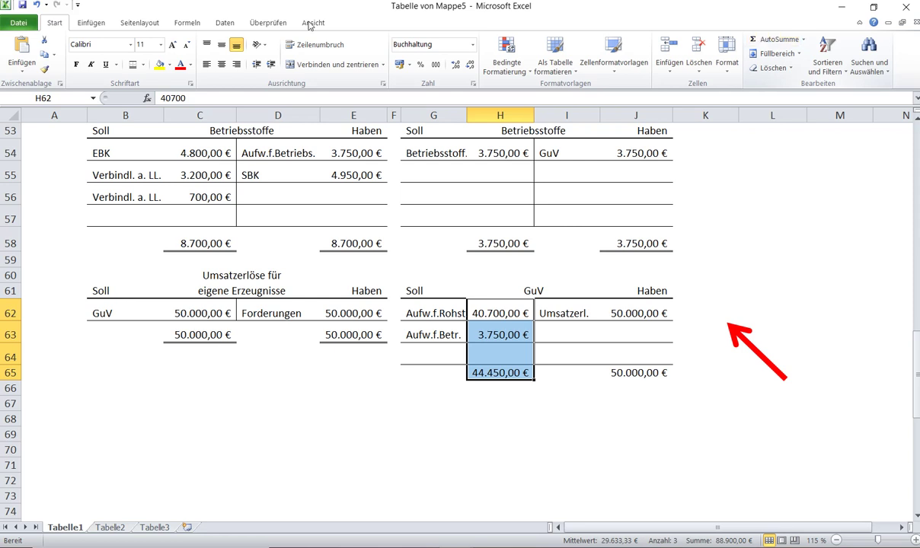
click(35, 4)
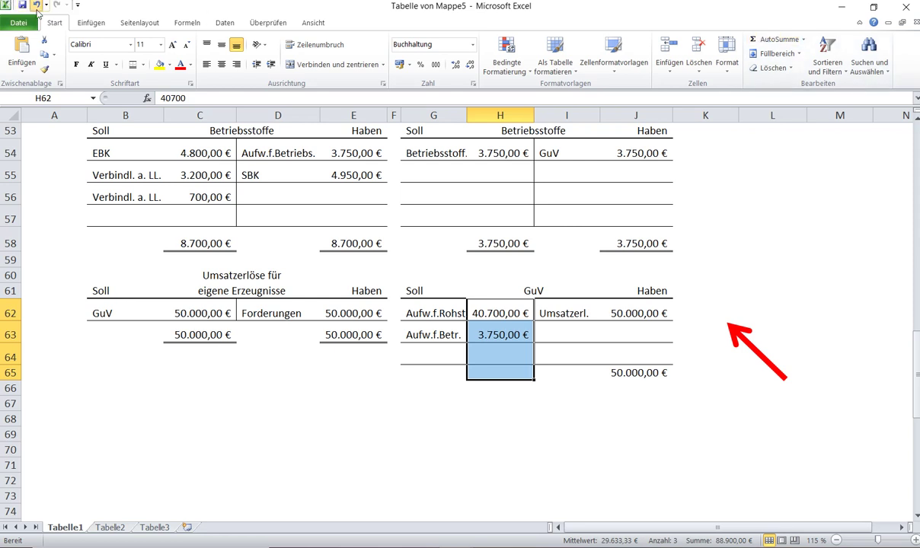
Enter the GuV balance of 5.550,00 € in H64, point the red arrow at it and label it EK in G64.
click(614, 372)
click(503, 354)
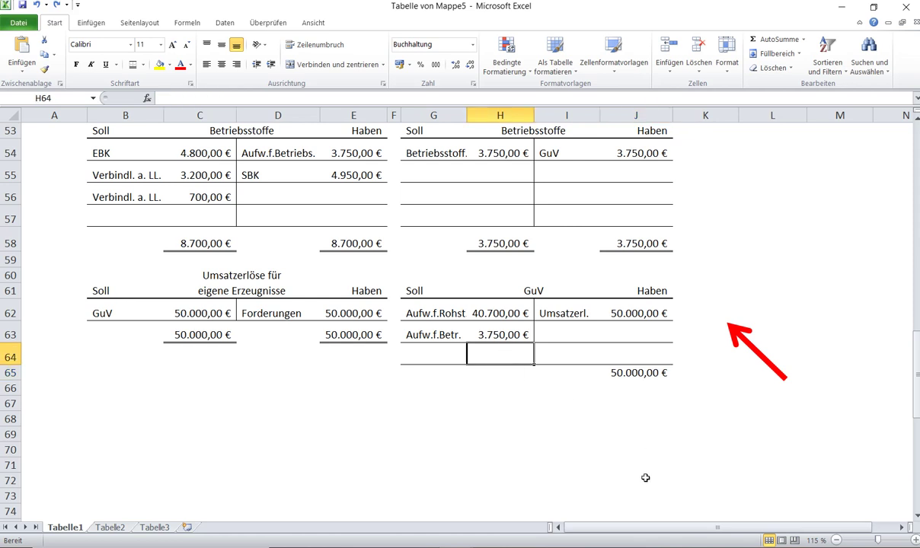
drag(737, 330, 542, 372)
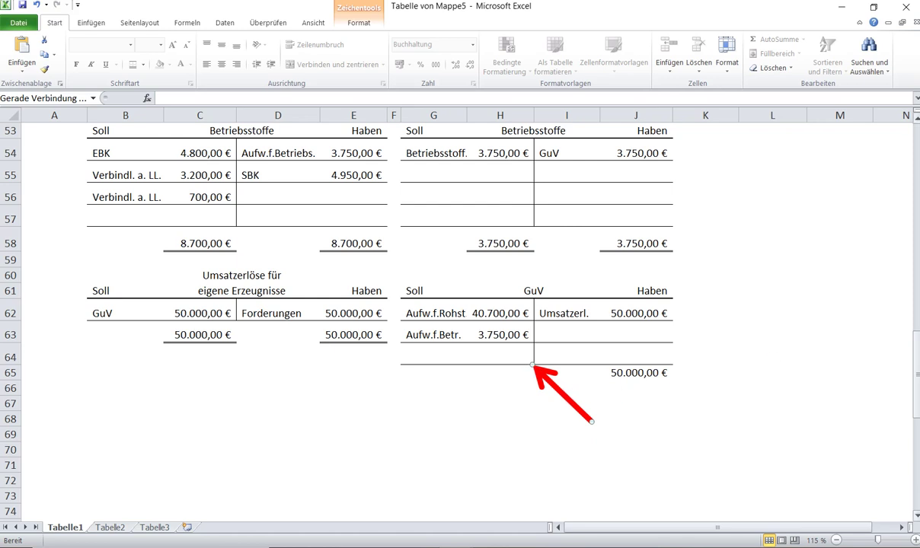
click(417, 358)
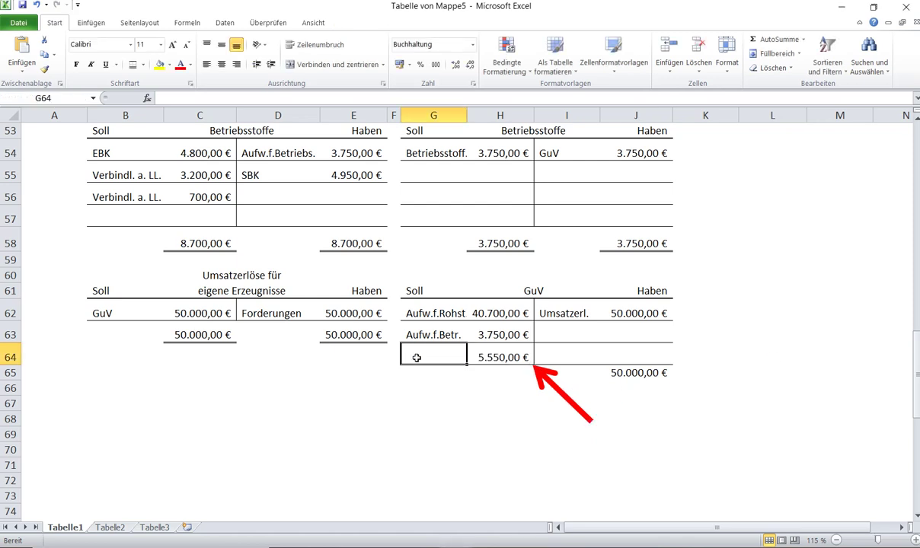
text(EK)
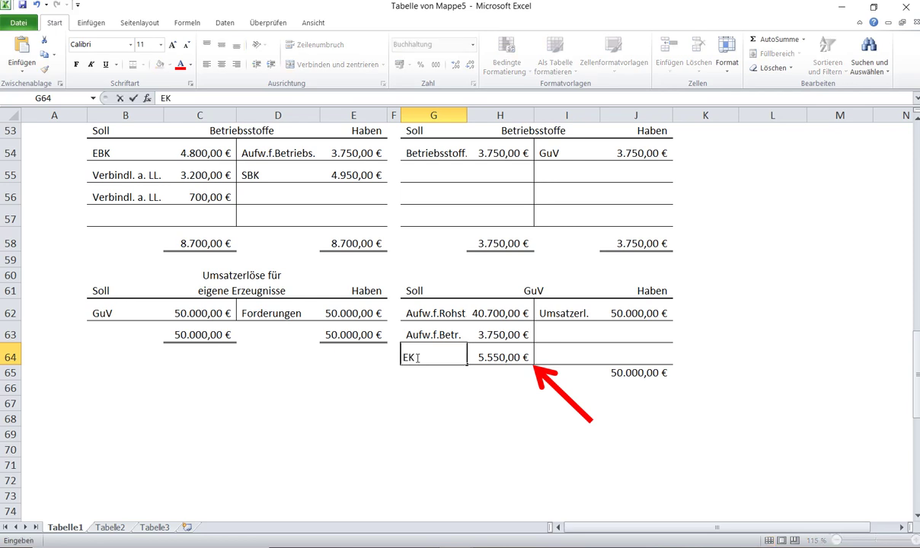
Sum the Soll side of GuV in H65 and give the totals in H65 and J65 top and double bottom borders.
drag(470, 312, 503, 373)
click(771, 39)
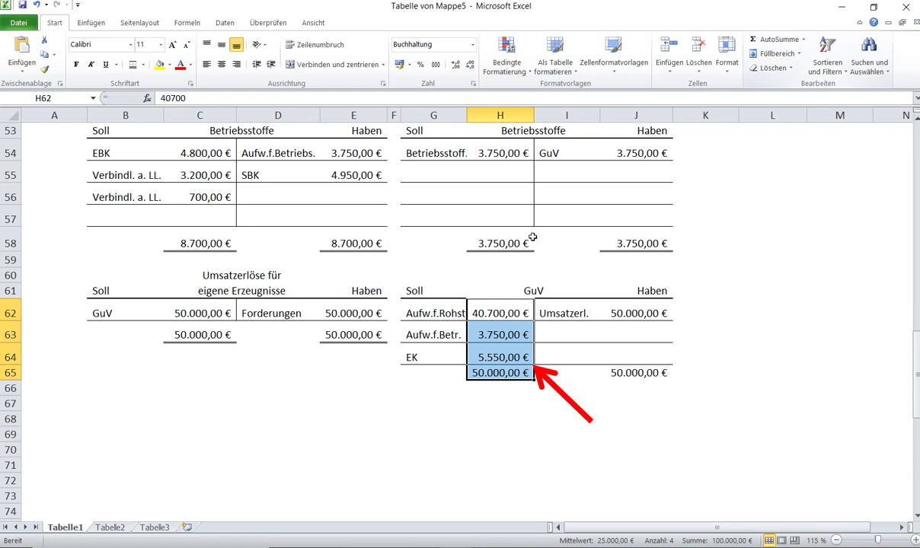
click(606, 372)
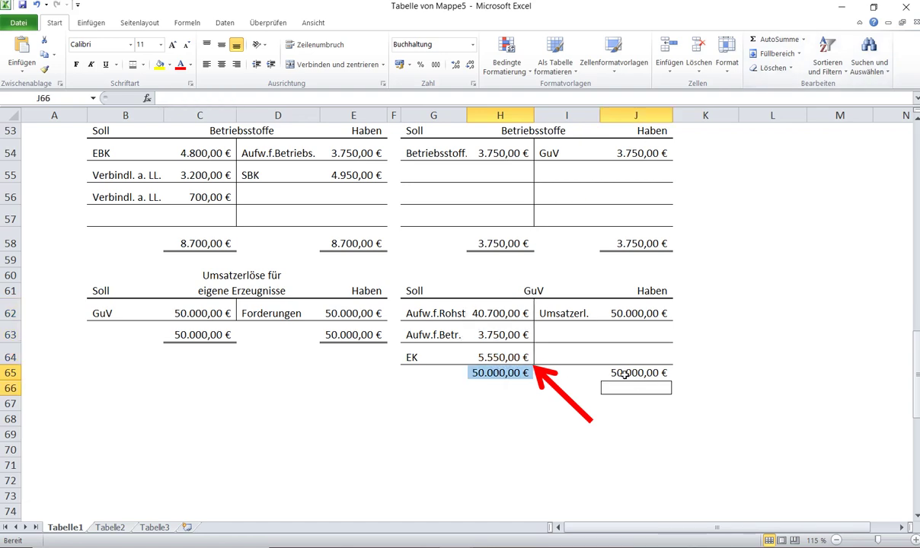
ctrl+click(495, 372)
click(132, 64)
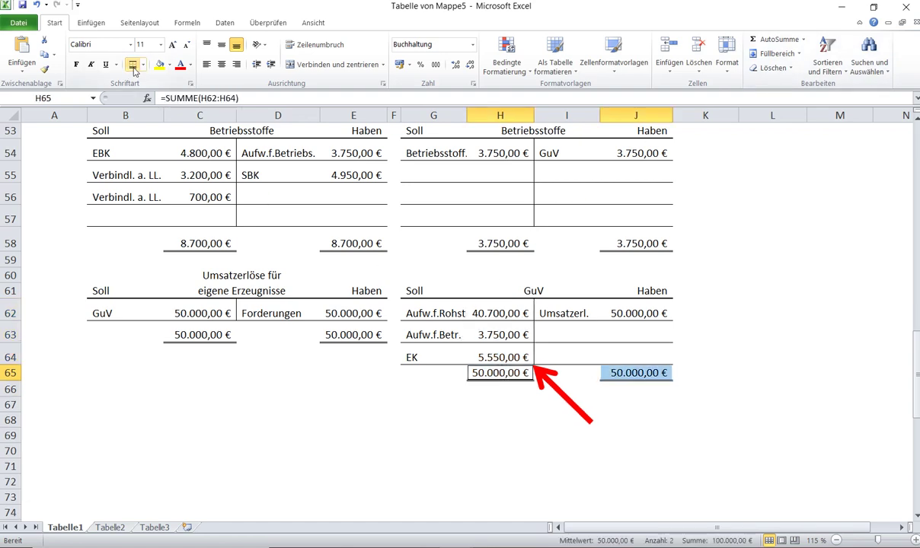
click(757, 350)
Switch to the Word task sheet and read Aufgabe 2, its accounts and the Inventur closing stocks for Hilfsstoffe and Betriebsstoffe.
scroll(704, 366, up, 3)
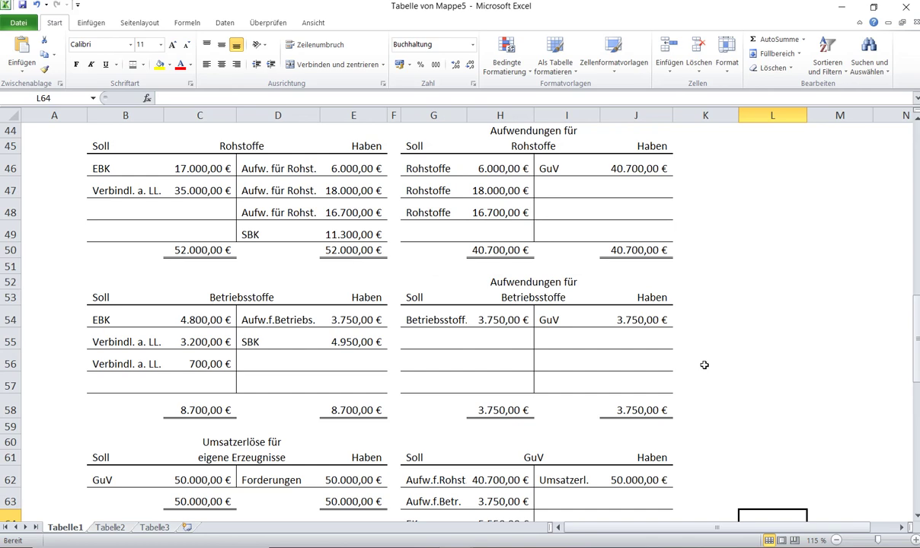
scroll(705, 366, down, 4)
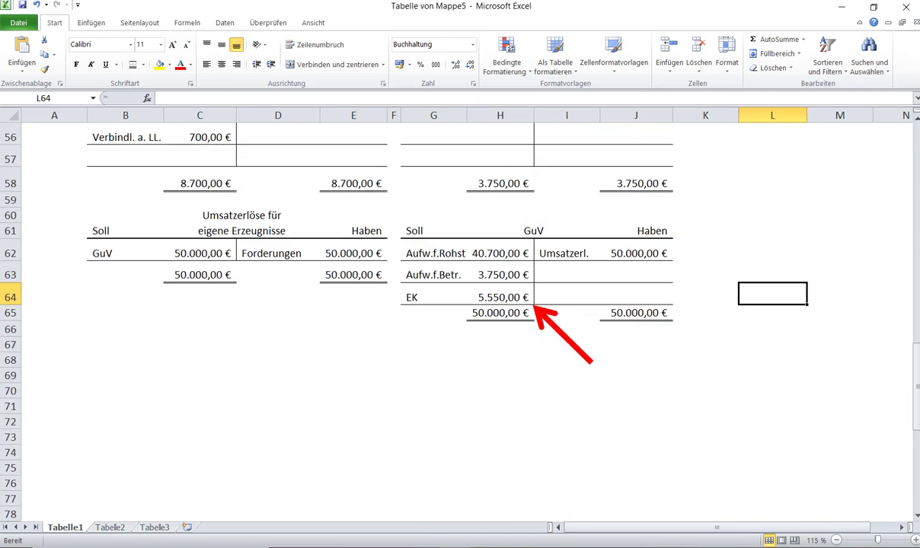
key(alt+Tab)
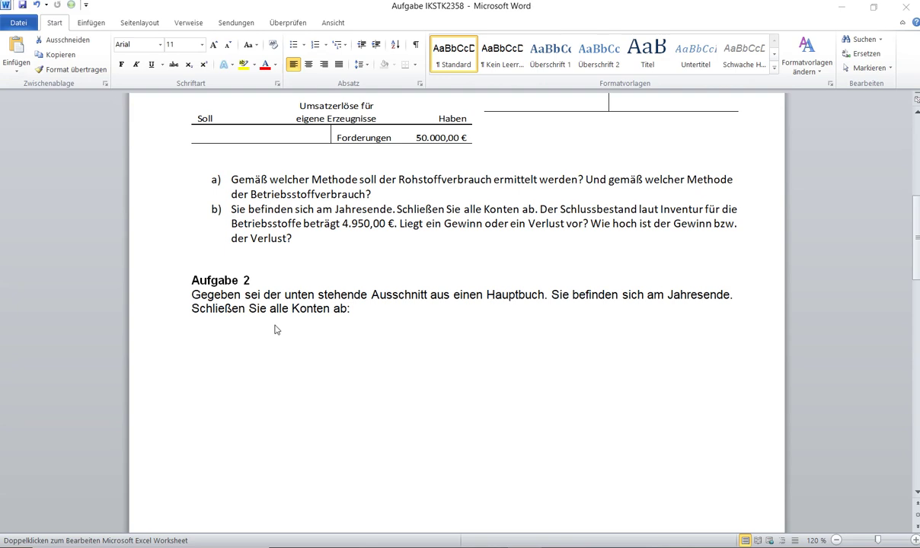
scroll(431, 359, down, 10)
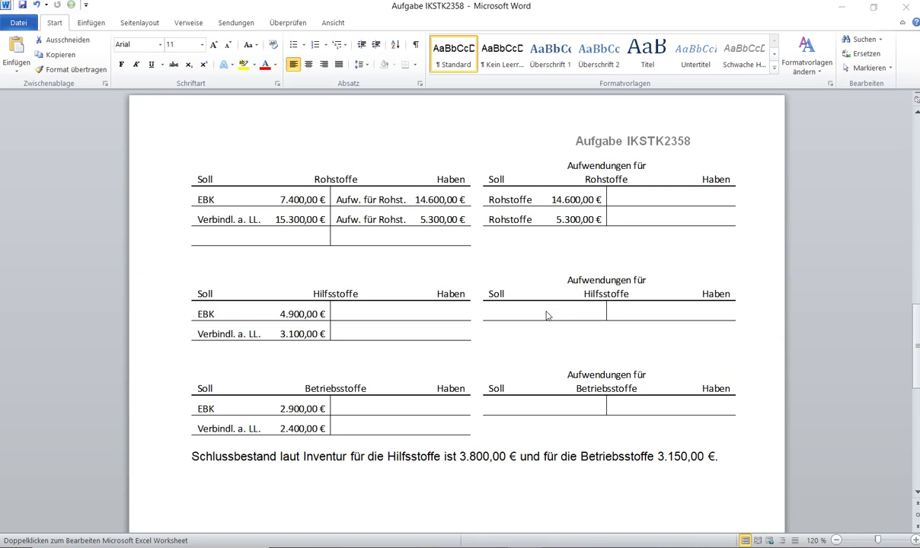
click(539, 397)
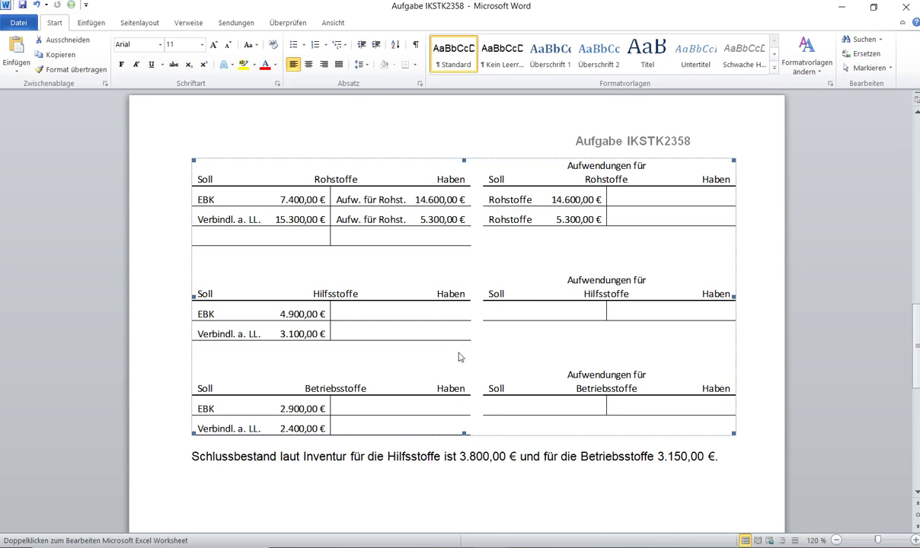
drag(458, 456, 509, 457)
drag(658, 456, 695, 463)
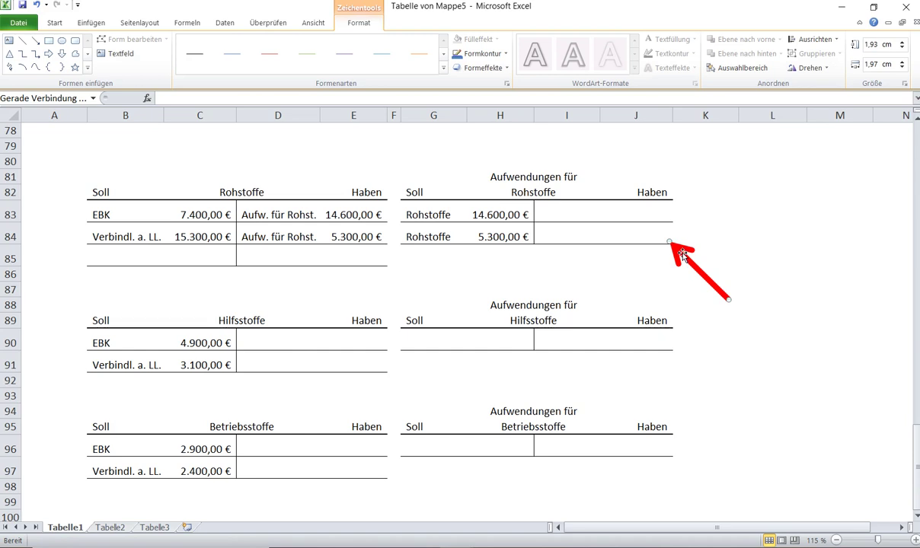
Sum the Soll side of Rohstoffe in C86 and enter 22.700,00 € as the Haben total in E86, moving the red arrow along.
drag(681, 253, 262, 293)
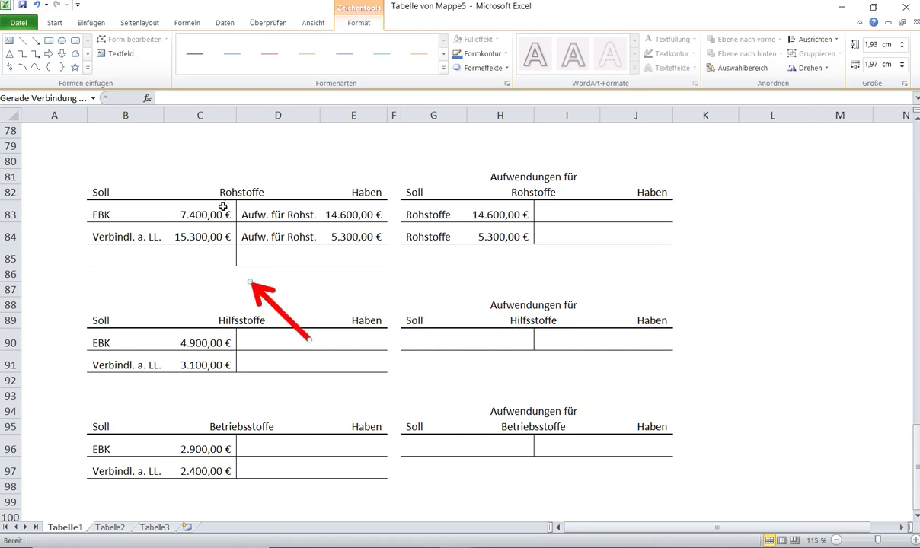
drag(219, 206, 204, 272)
key(alt+shift+0)
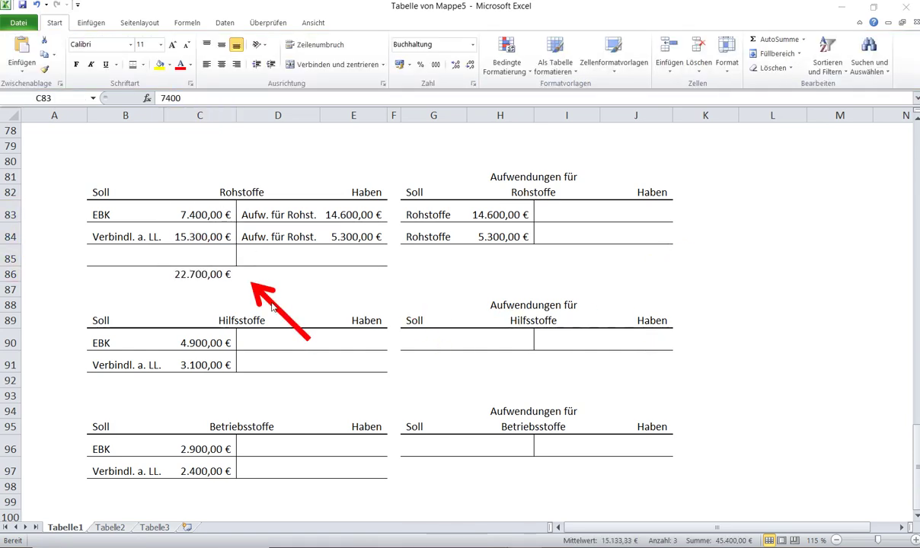
drag(263, 296, 396, 296)
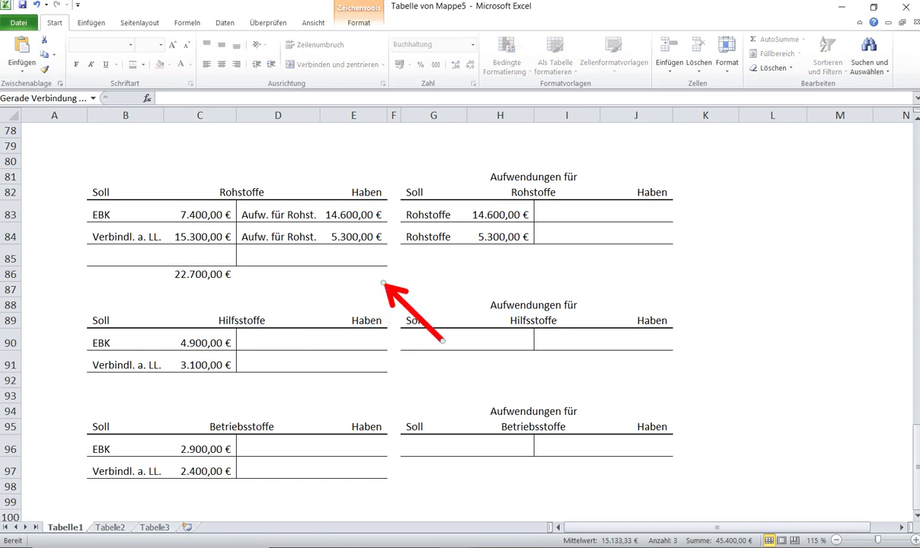
click(354, 274)
key(alt+shift+0)
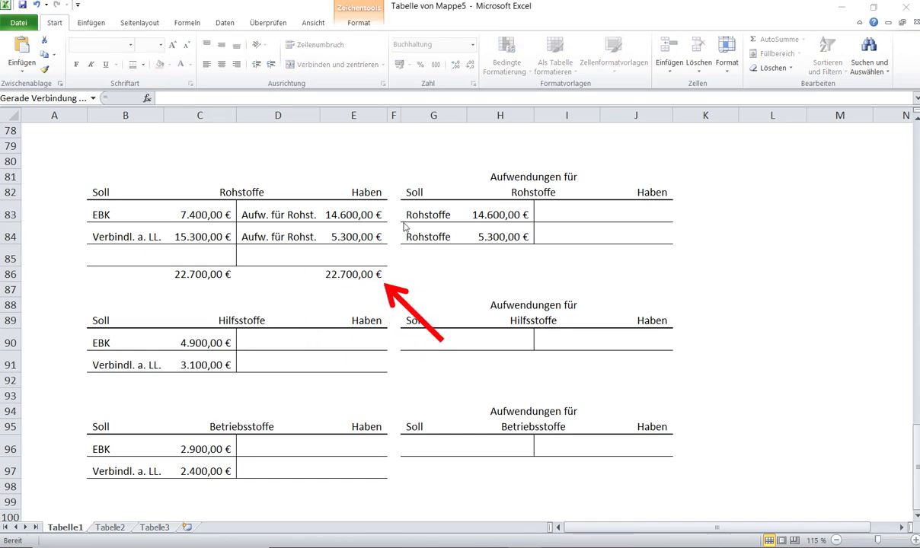
Enter the Rohstoffe balance of 2.800,00 € in E85, move the red arrow to that row and label it SBK in D85.
click(358, 259)
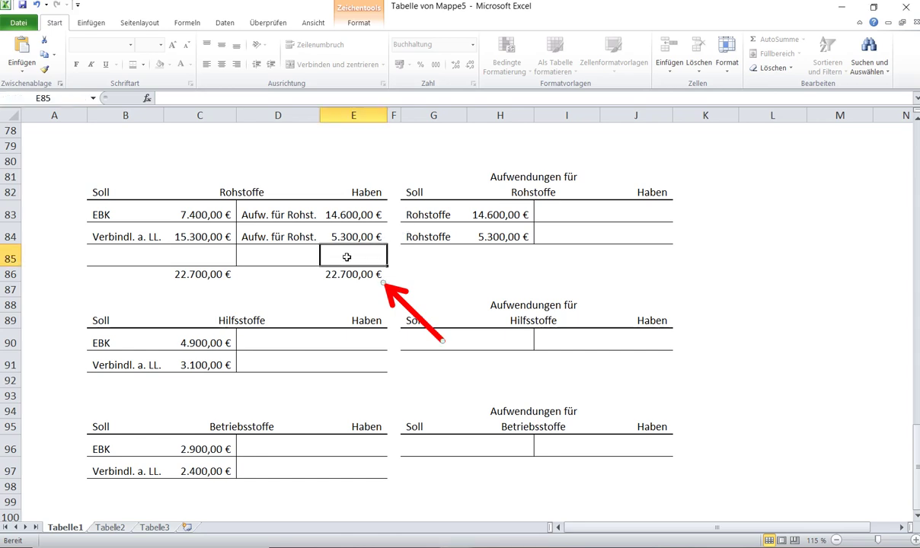
click(350, 204)
click(345, 221)
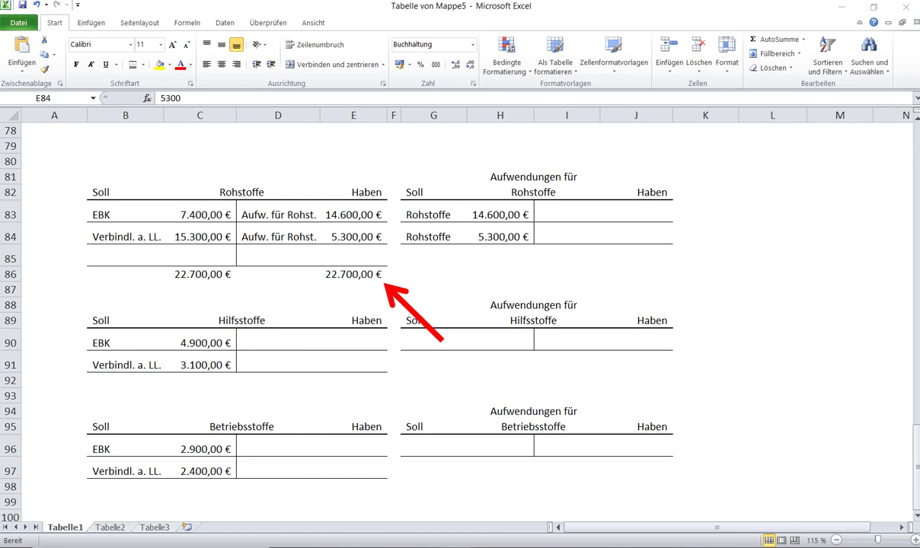
click(380, 286)
drag(380, 285, 282, 268)
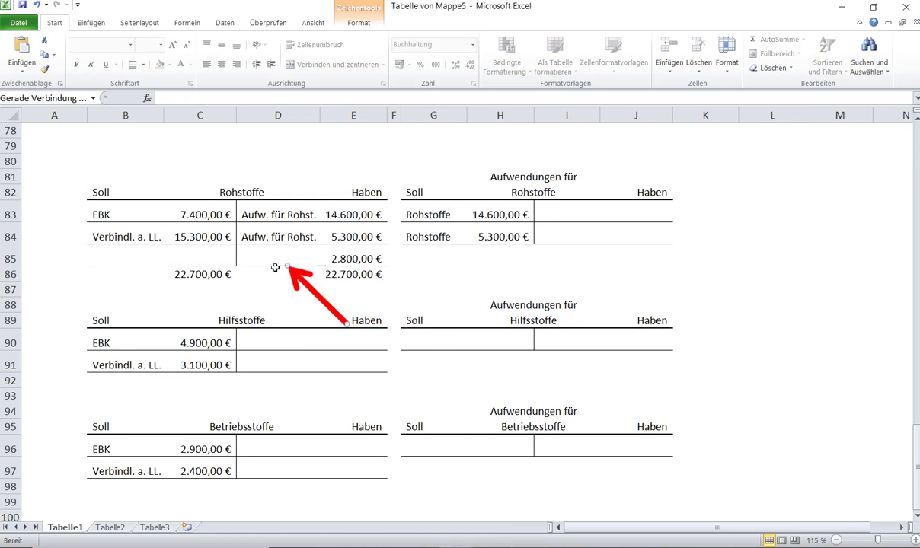
click(278, 258)
text(SBK)
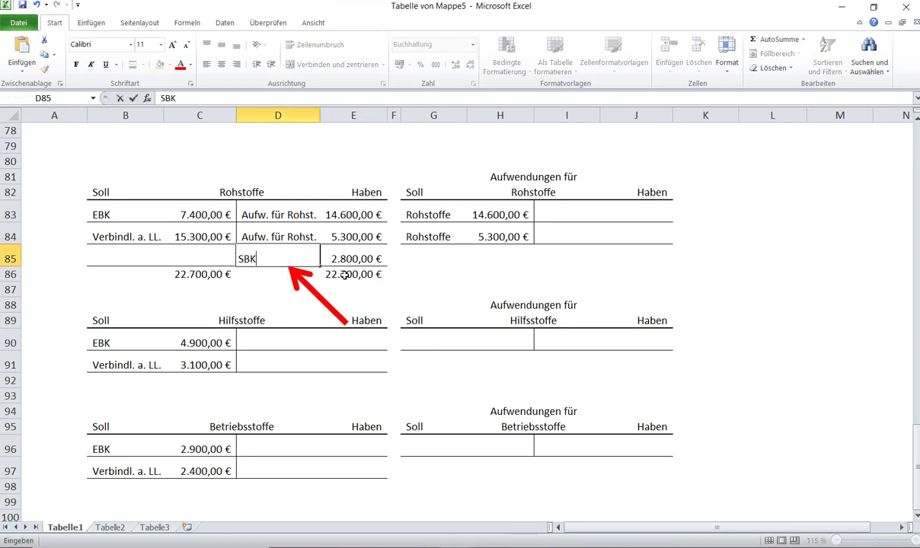
Move the red arrow to the Hilfsstoffe Haben side at row 91 and check its Inventur closing stock in the Word task sheet.
click(316, 284)
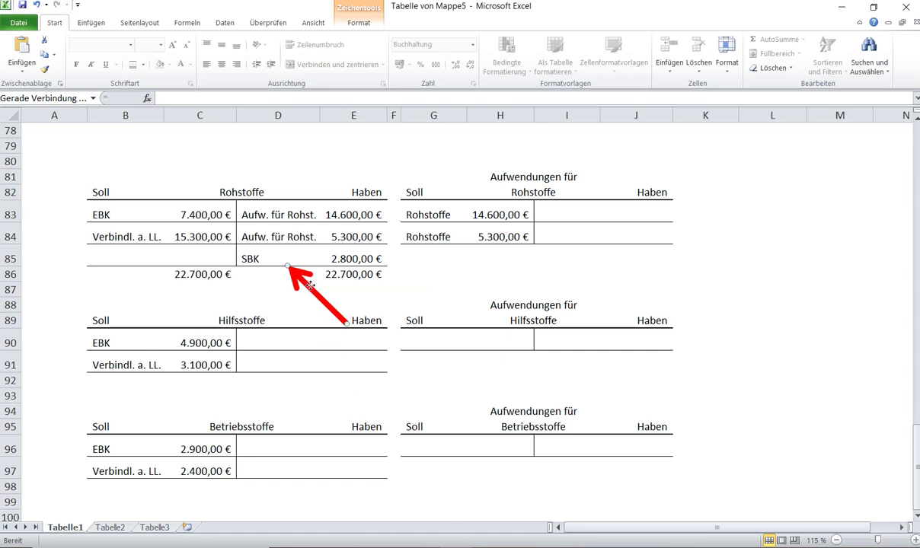
drag(309, 285, 392, 393)
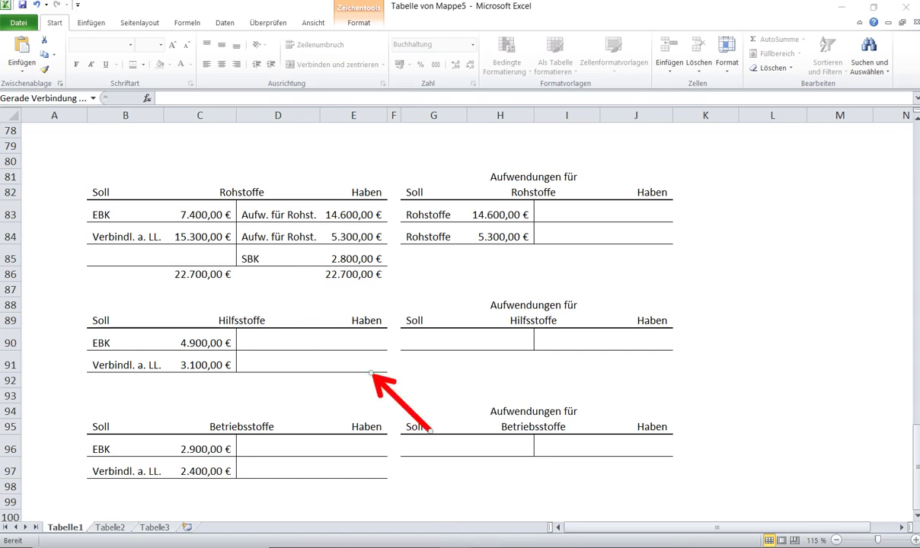
click(365, 489)
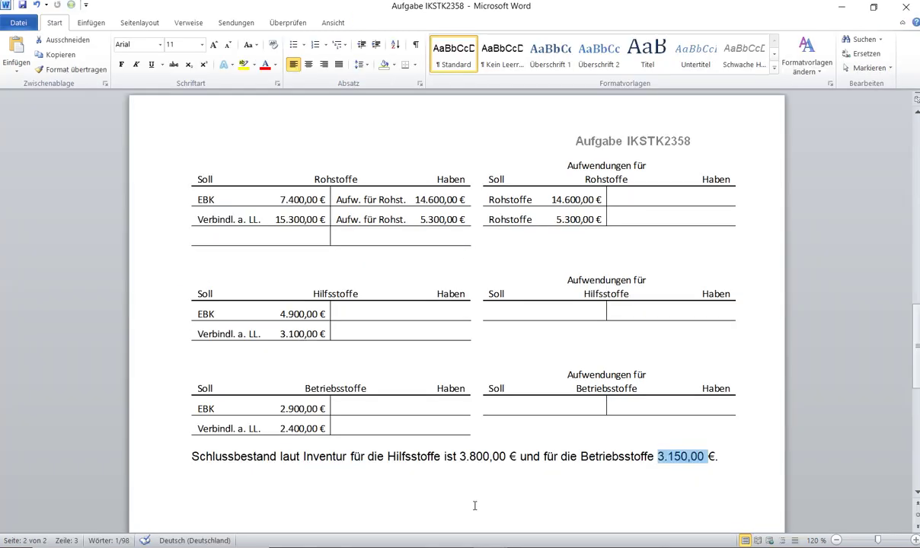
mouse_move(455, 543)
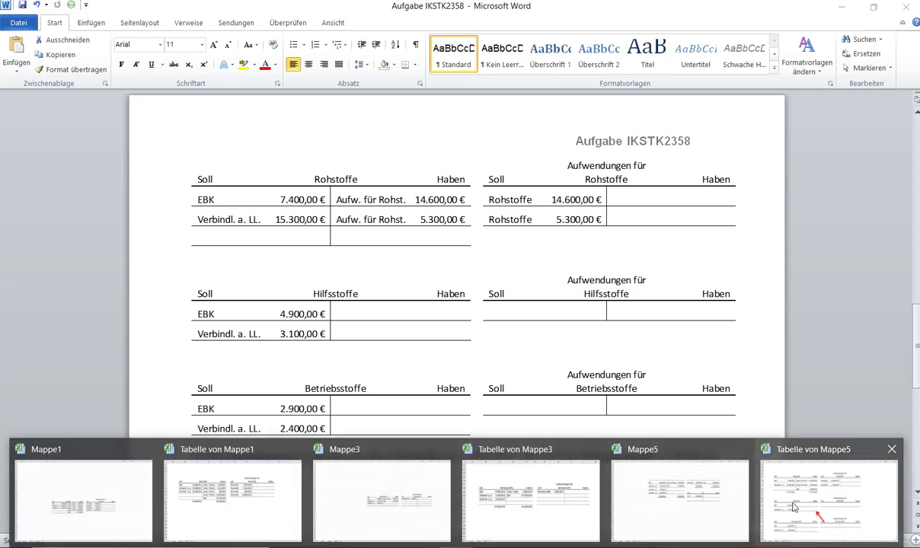
click(792, 506)
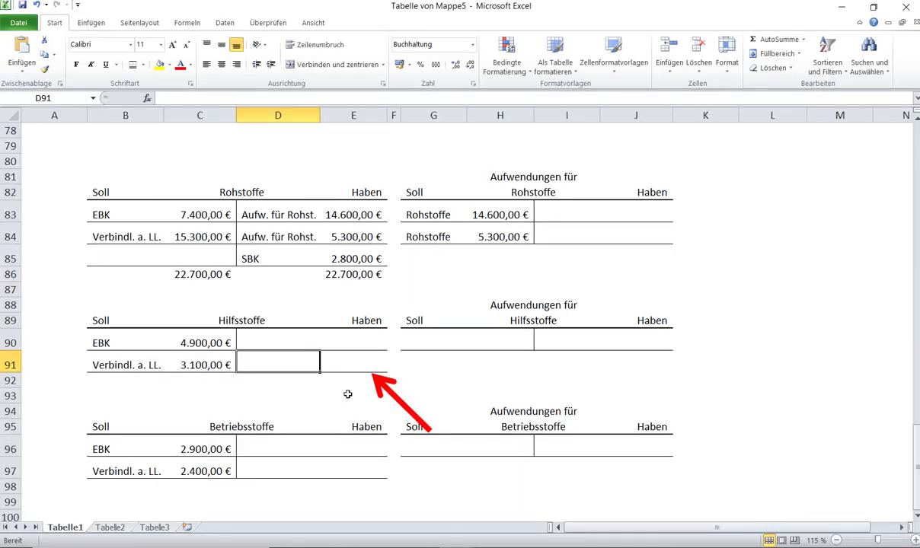
Book the Hilfsstoffe closing stock: label D91 SBK and enter 3.800,00 € in E91.
text(SBK)
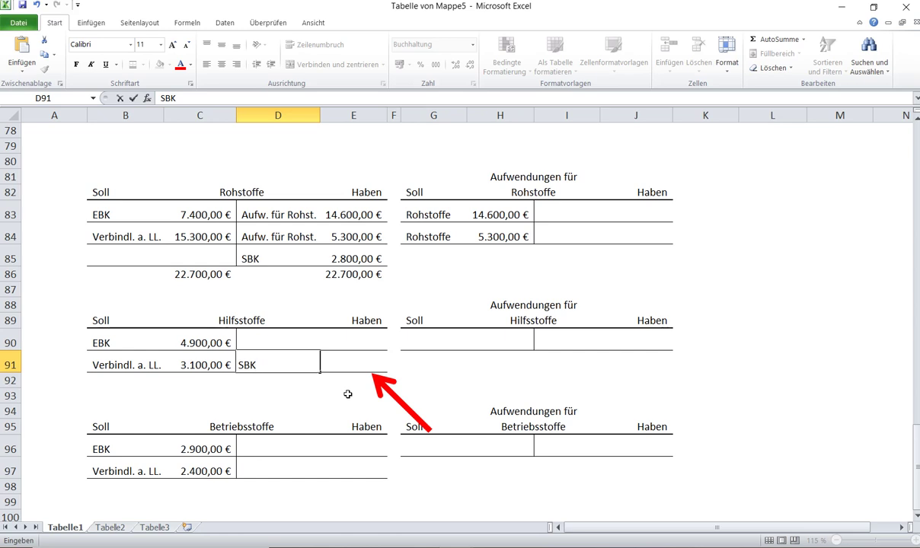
click(344, 364)
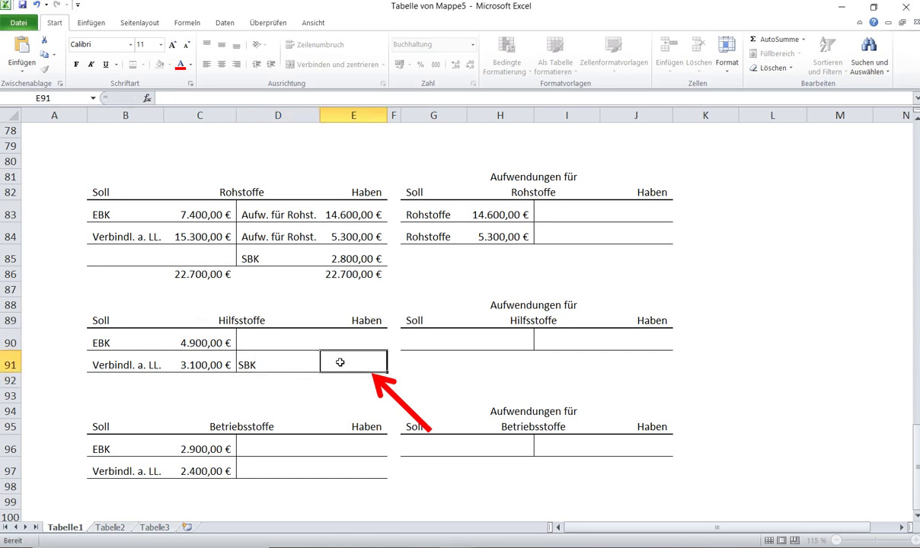
text(3800)
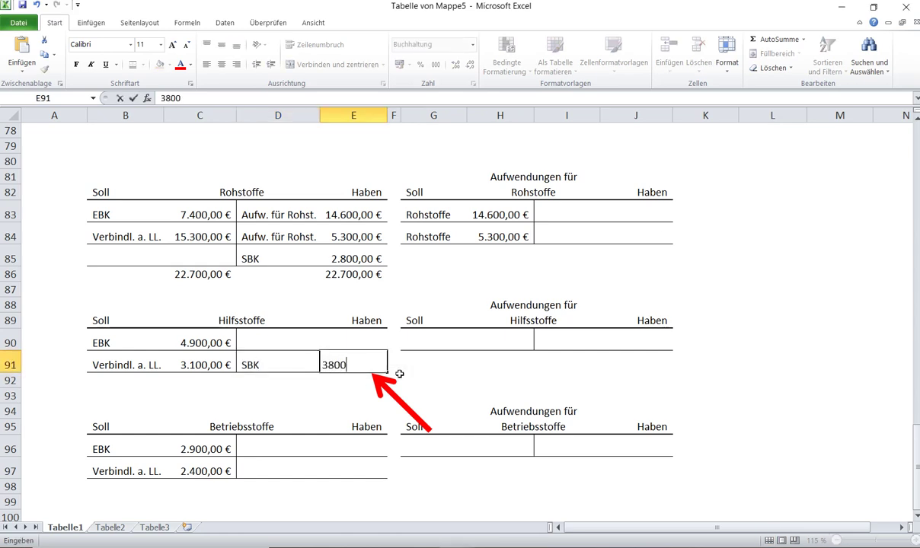
Sum the Soll side of Hilfsstoffe in C92 and enter 8.000,00 € as the Haben total in E92, moving the red arrow along.
drag(385, 385, 251, 398)
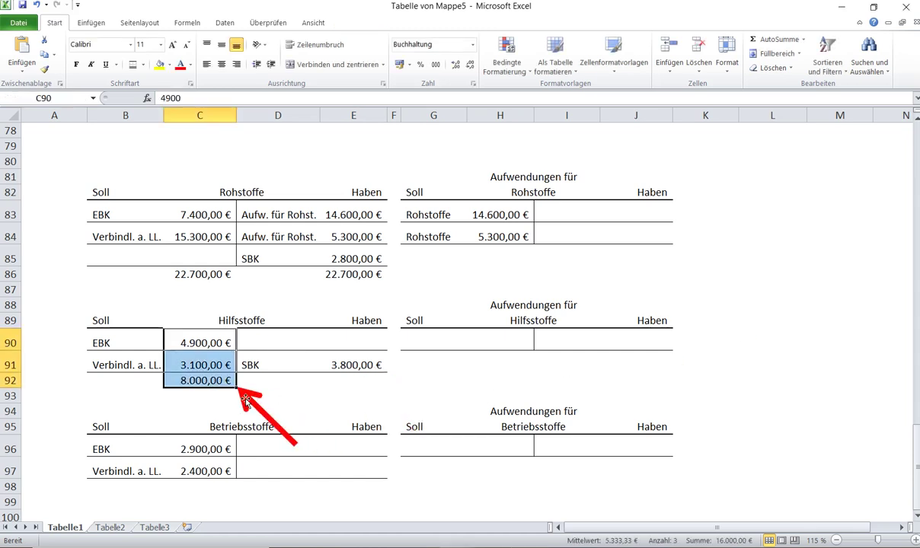
drag(238, 389, 368, 402)
click(351, 384)
text(8000)
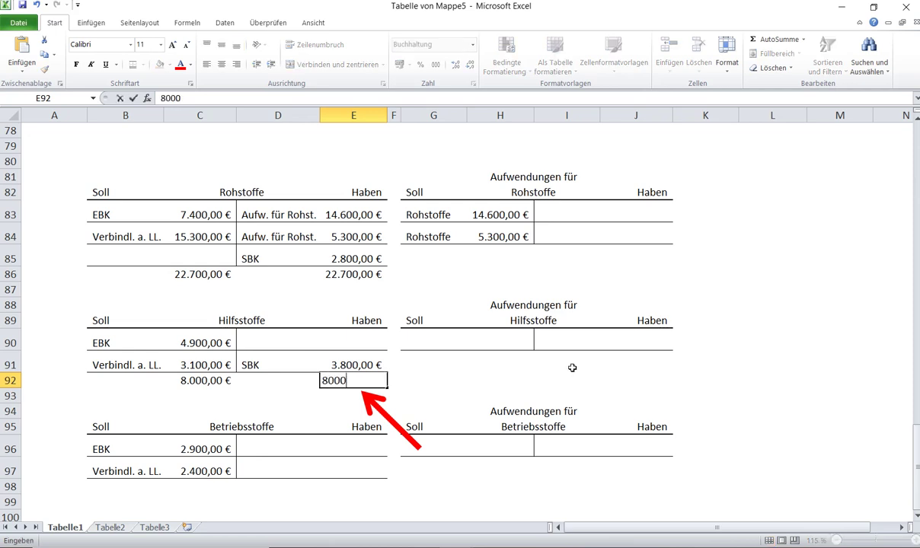
Move the red arrow up to row 90 and enter the Hilfsstoffe consumption of 4.200,00 € in E90.
click(371, 398)
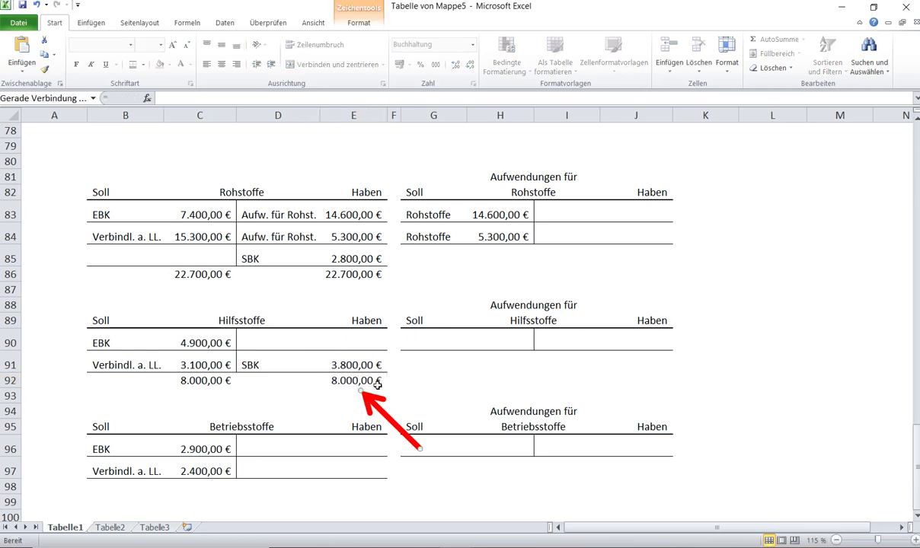
click(366, 367)
drag(374, 405, 402, 363)
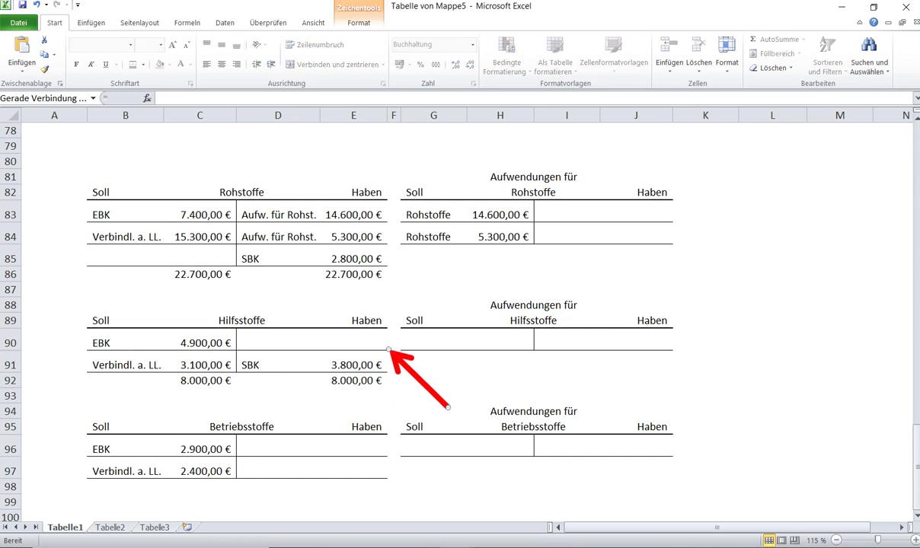
Move the arrow to Aufwendungen für Hilfsstoffe, post 4.200,00 € in H90 labelled Hilfsstoffe in G90, and label the counter-entry Aufw.f.Hilfsst. in D90.
click(398, 361)
drag(397, 361, 527, 371)
click(516, 346)
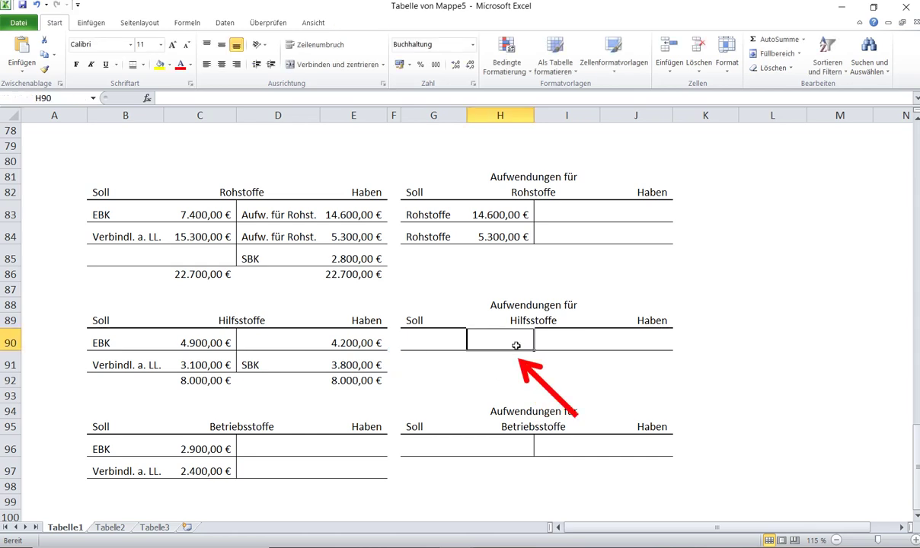
text(4200)
click(454, 343)
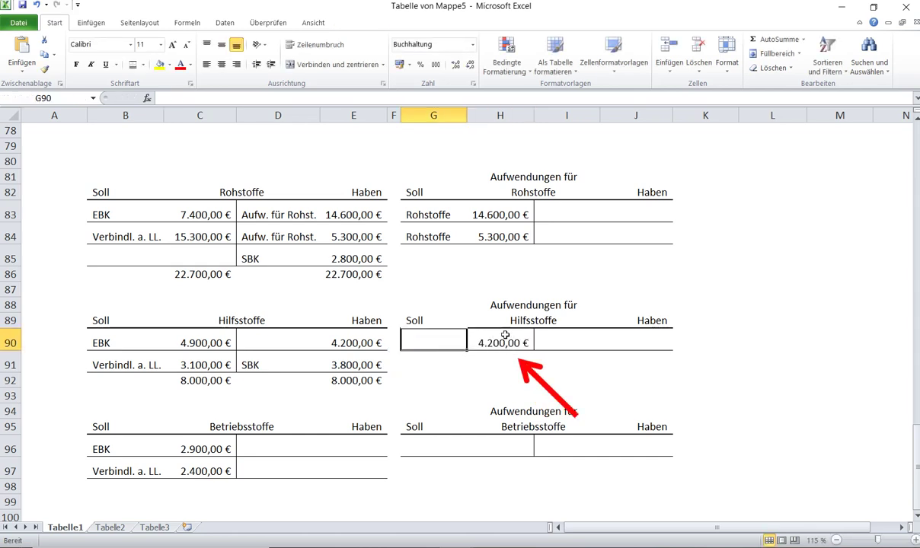
text(Hilfsstoffe)
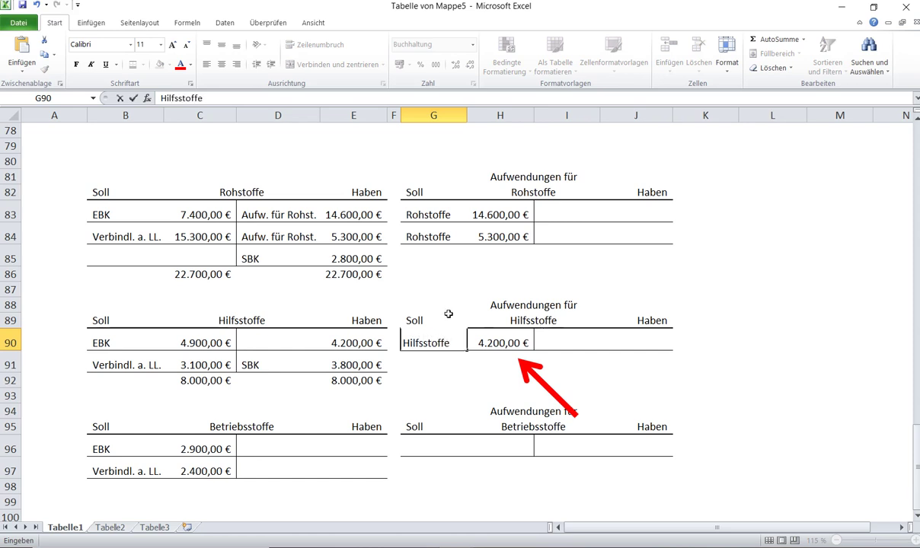
click(251, 344)
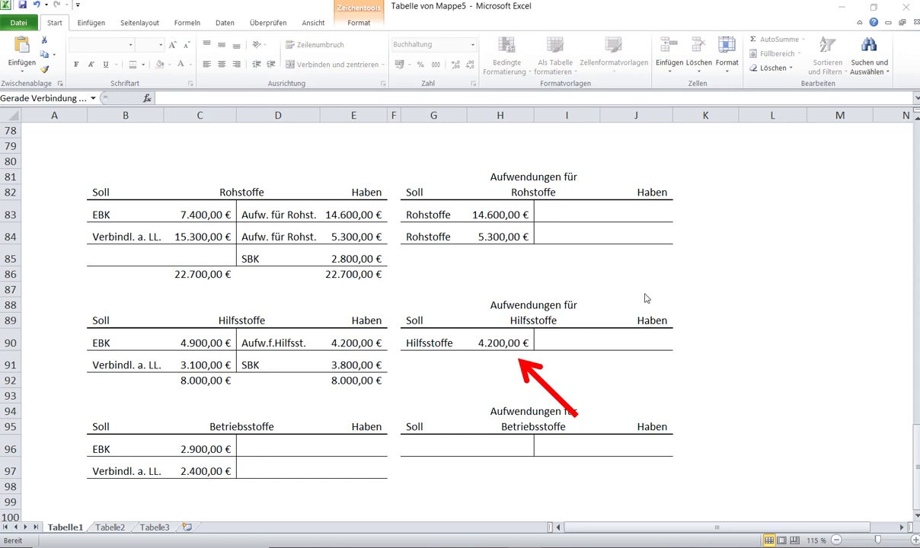
Move the red arrow to the Betriebsstoffe Haben side at row 97 and check its Inventur closing stock in the Word task sheet.
double_click(519, 360)
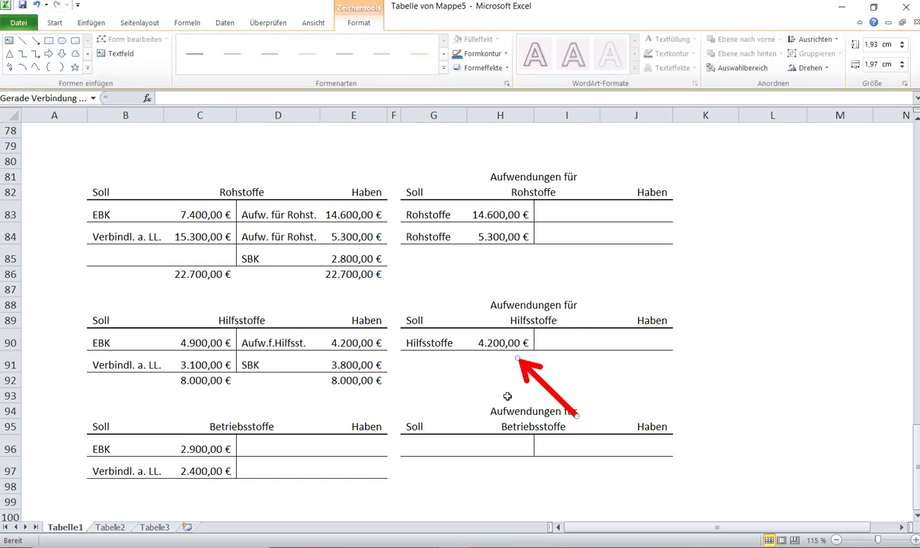
drag(507, 397, 386, 520)
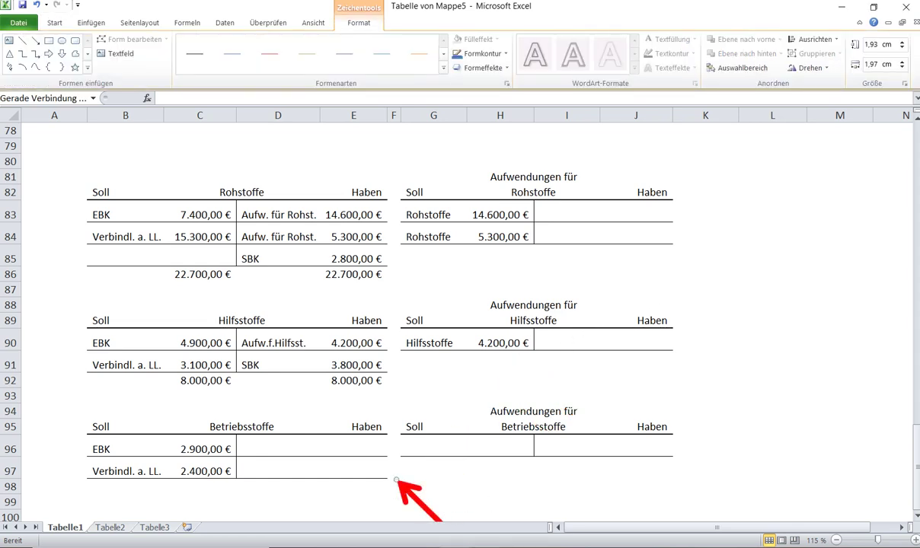
click(487, 547)
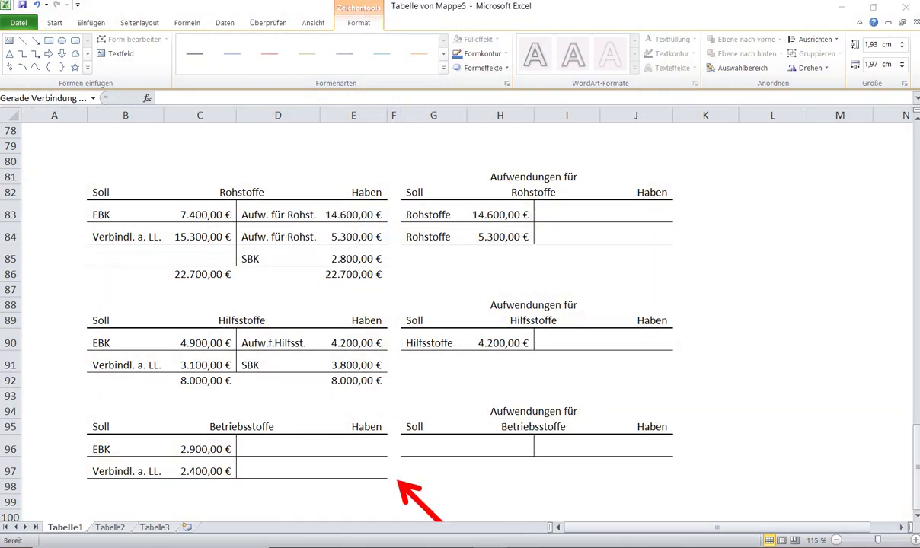
key(alt+Tab)
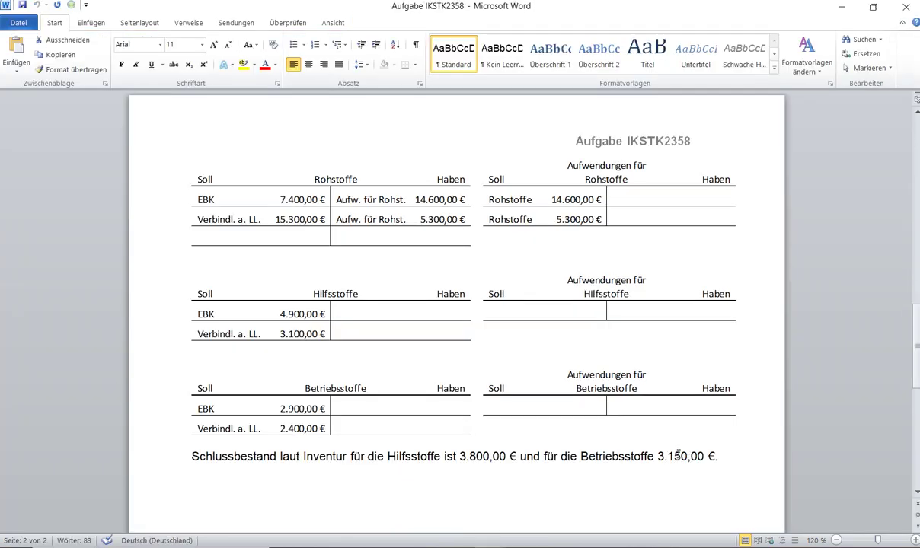
double_click(659, 456)
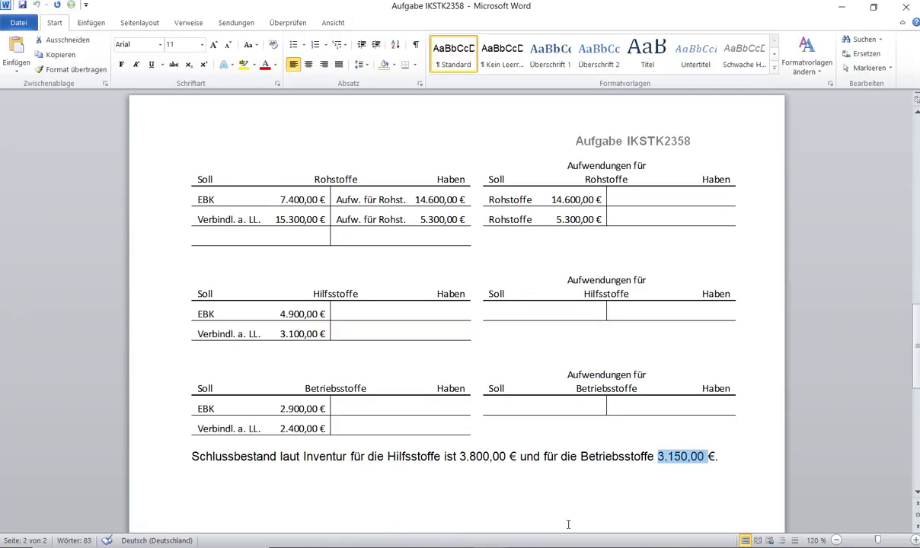
key(alt+Tab)
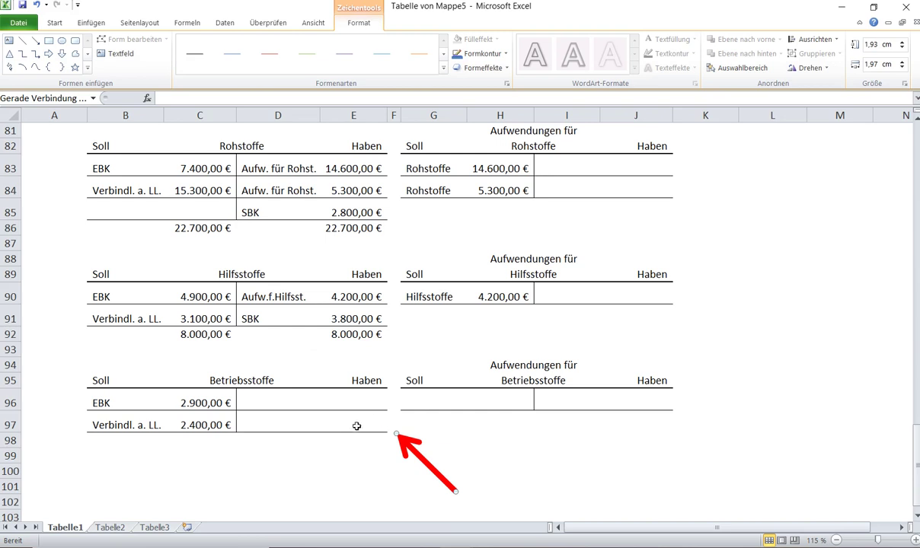
Book the Betriebsstoffe closing stock: enter 3.150,00 € in E97 and label it SBK in D97.
click(355, 423)
text(3150)
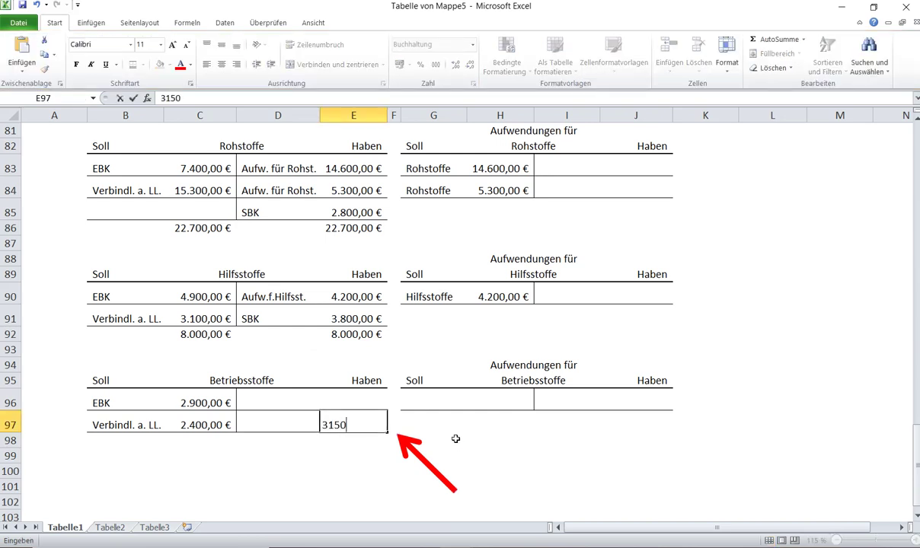
click(235, 402)
click(250, 413)
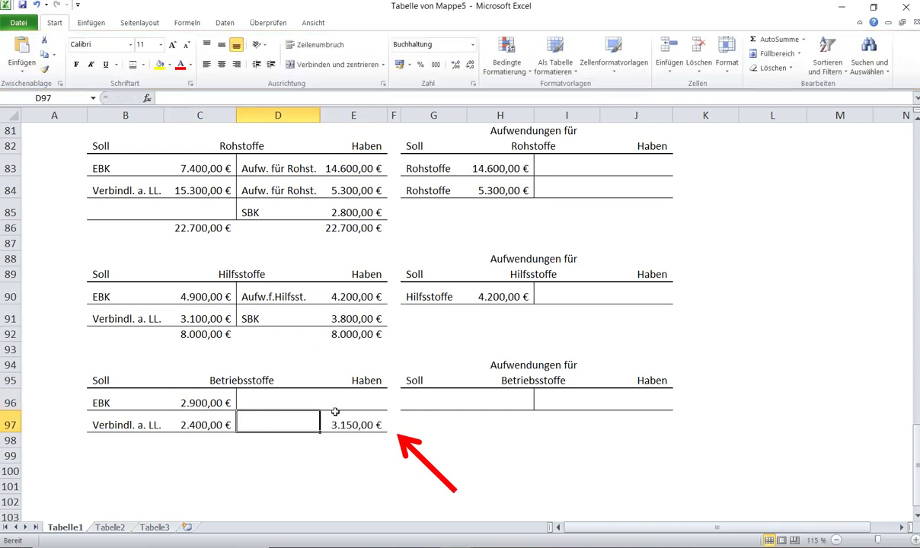
text(SBK)
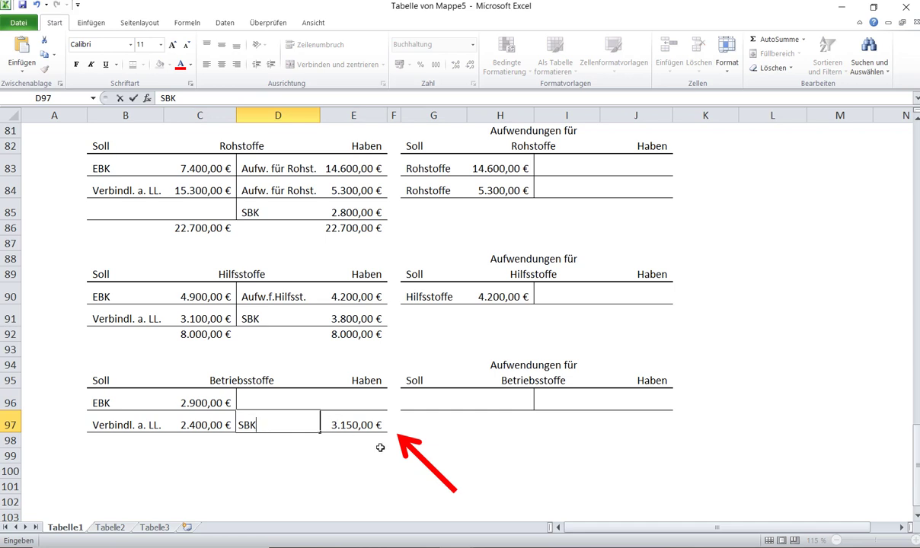
Sum the Soll side of Betriebsstoffe in C98 and enter 5.300,00 € as the Haben total in E98, moving the red arrow along.
click(407, 443)
drag(406, 443, 252, 461)
drag(200, 403, 201, 441)
click(775, 39)
click(251, 466)
drag(251, 466, 403, 472)
click(354, 441)
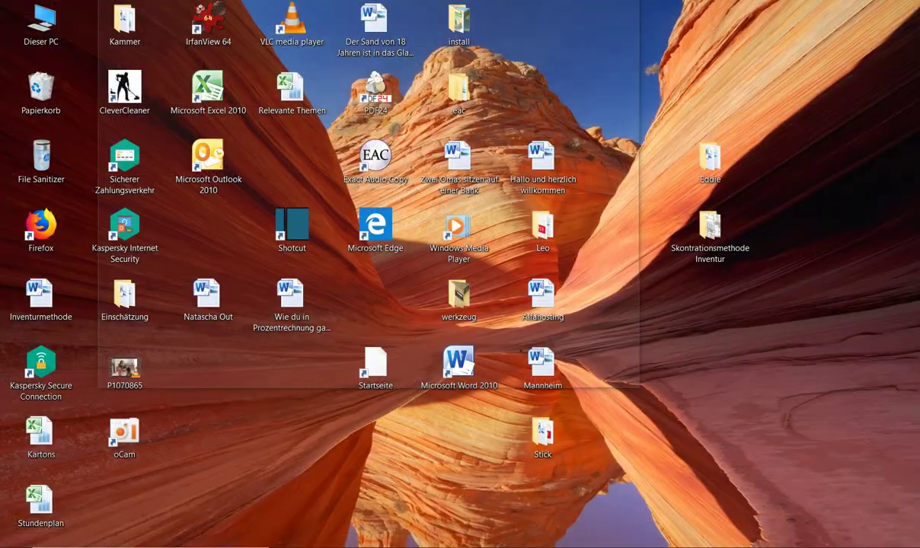
text(5)
text(300)
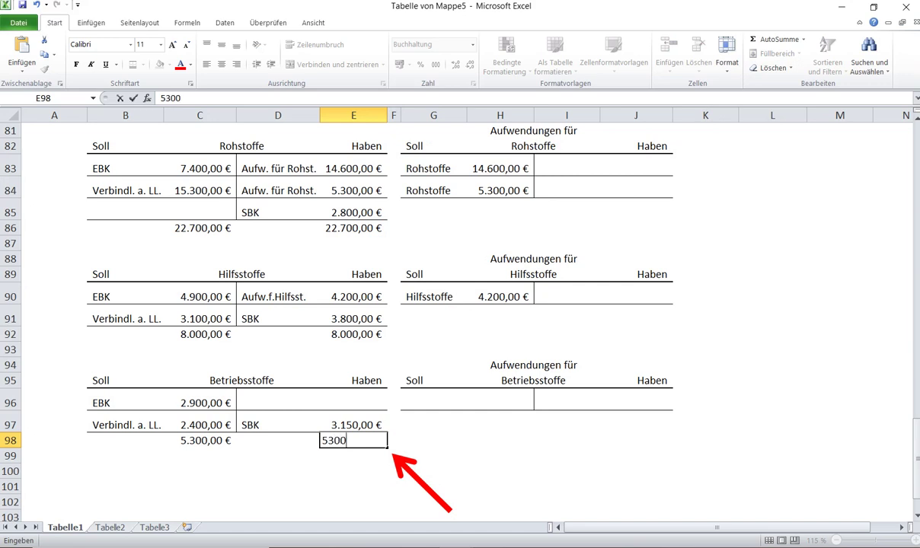
Enter the Betriebsstoffe consumption of 2.150,00 € in E96 and label it A.f.Betr. in D96, moving the red arrow to that row.
click(403, 467)
click(396, 465)
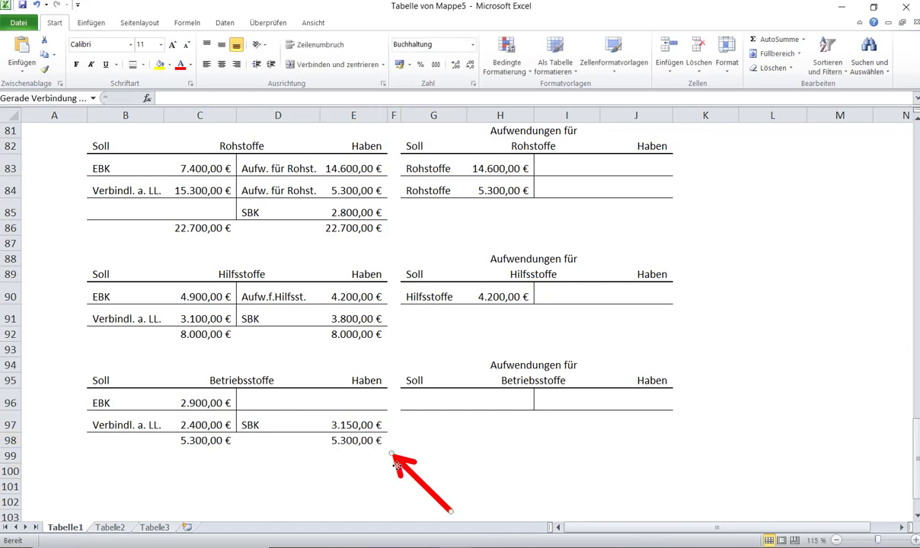
drag(397, 465, 393, 418)
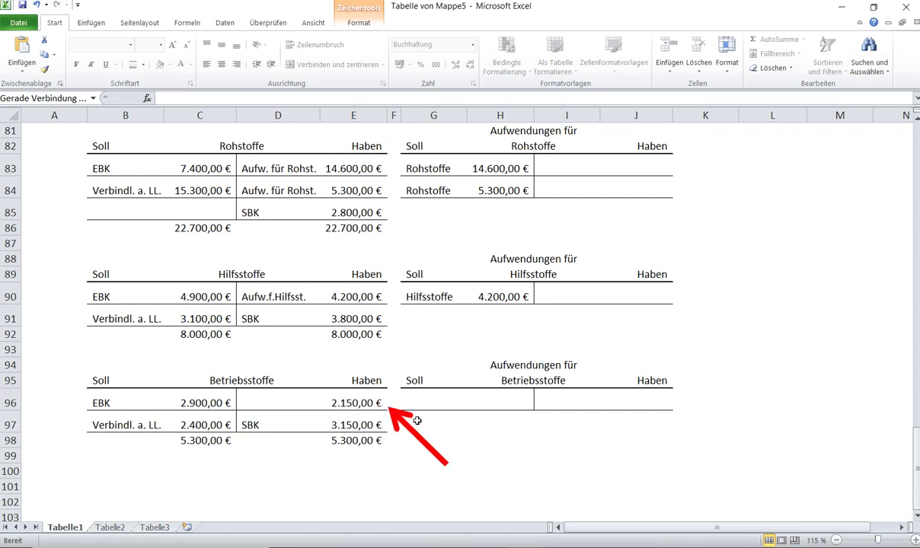
drag(395, 418, 318, 424)
click(305, 396)
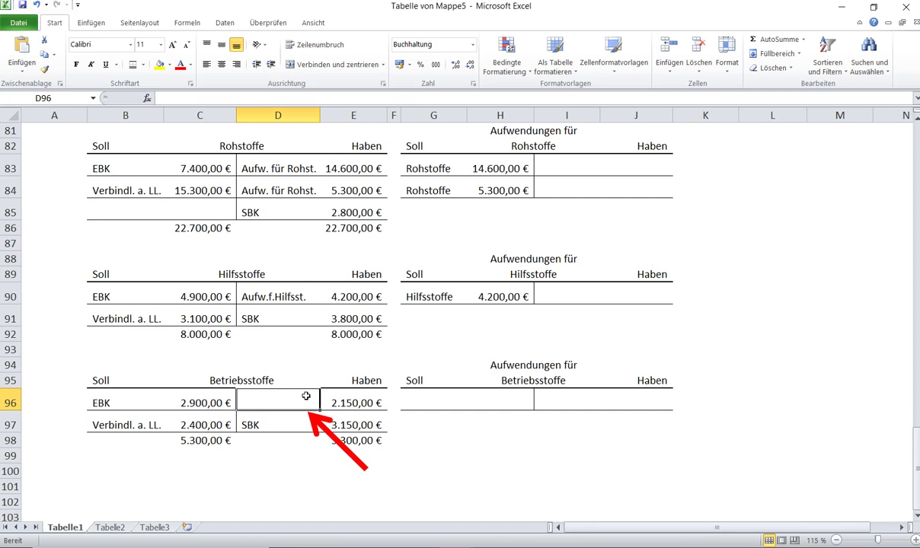
text(A.f.)
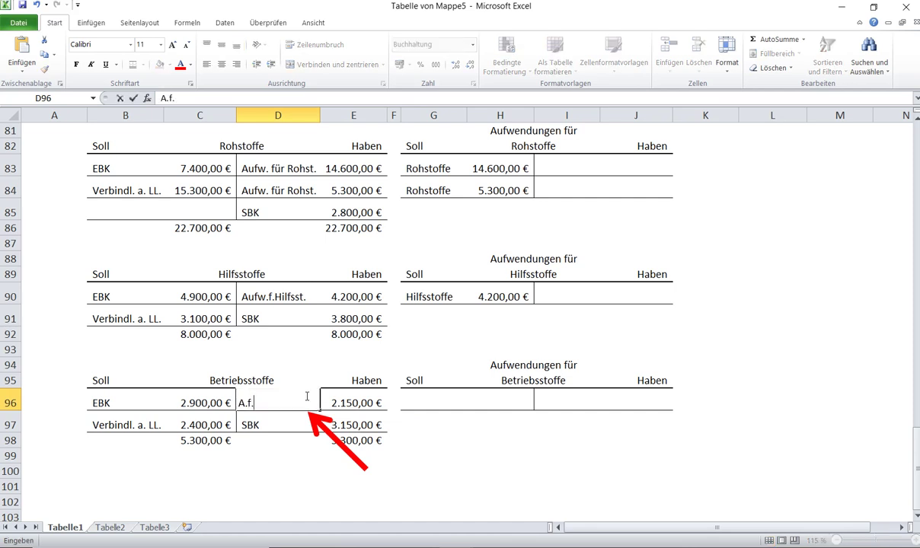
text(Betr.)
Post the Betriebsstoffe consumption to Aufwendungen für Betriebsstoffe: 2.150,00 € in H96, labelled Betriebsst. in G96, with the red arrow moved there.
click(327, 418)
click(323, 433)
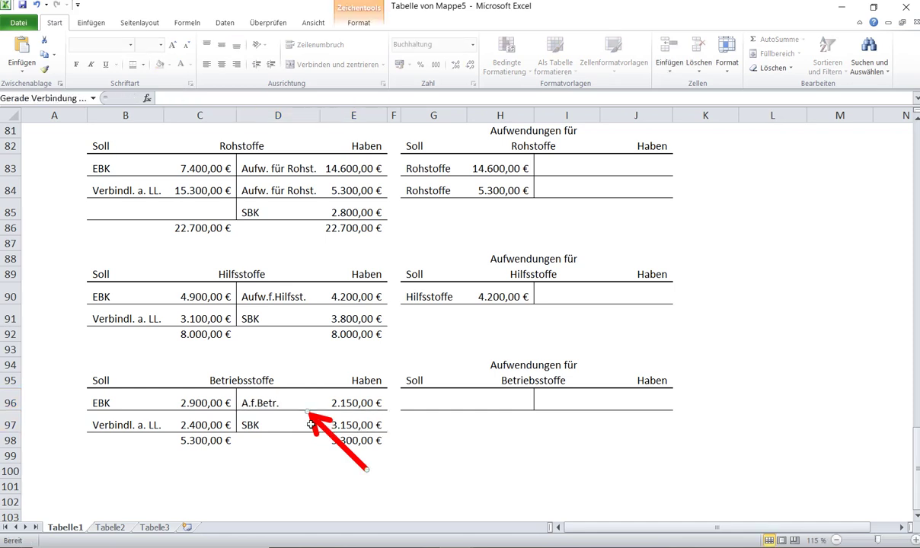
drag(312, 417, 527, 417)
click(489, 395)
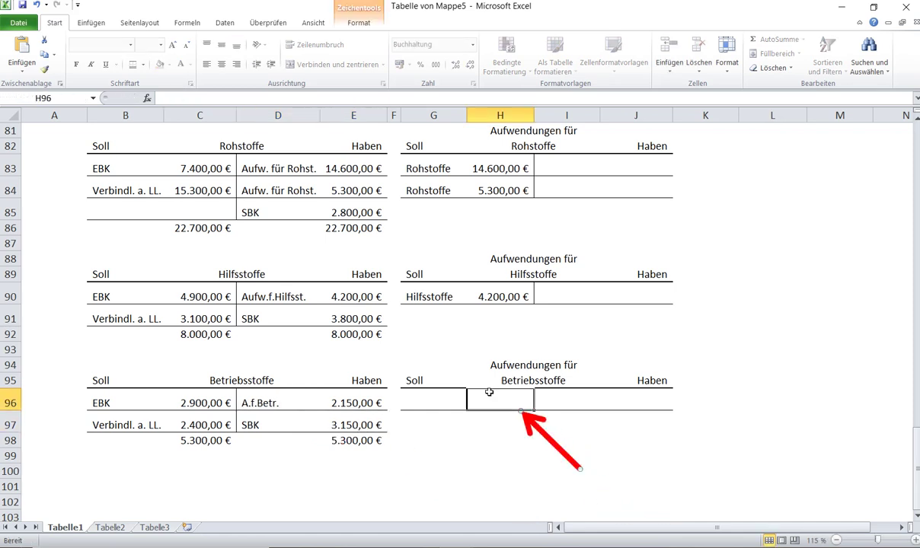
text(2150)
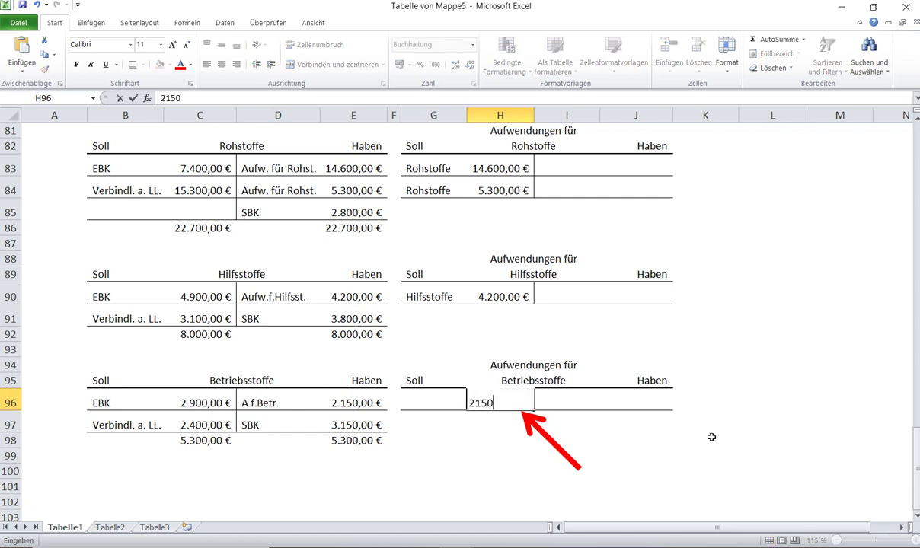
click(427, 399)
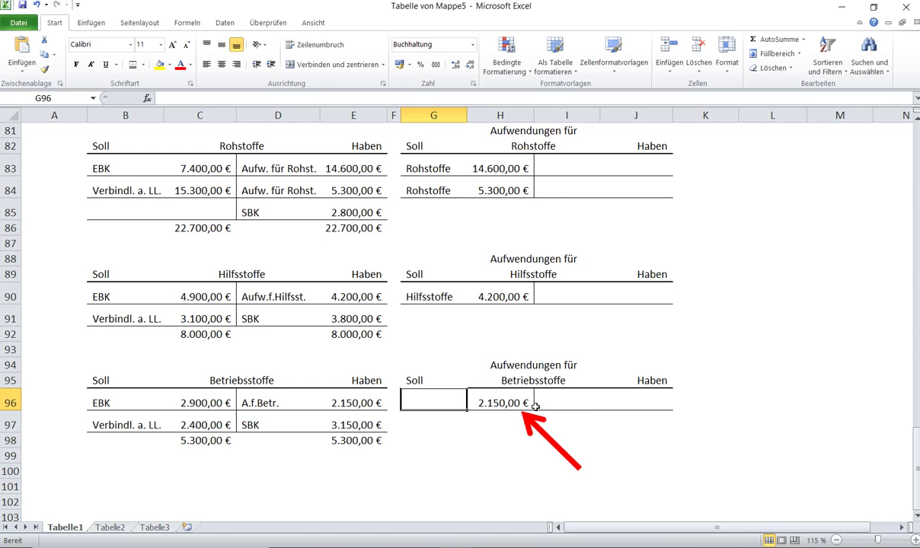
text(Betriebsst.)
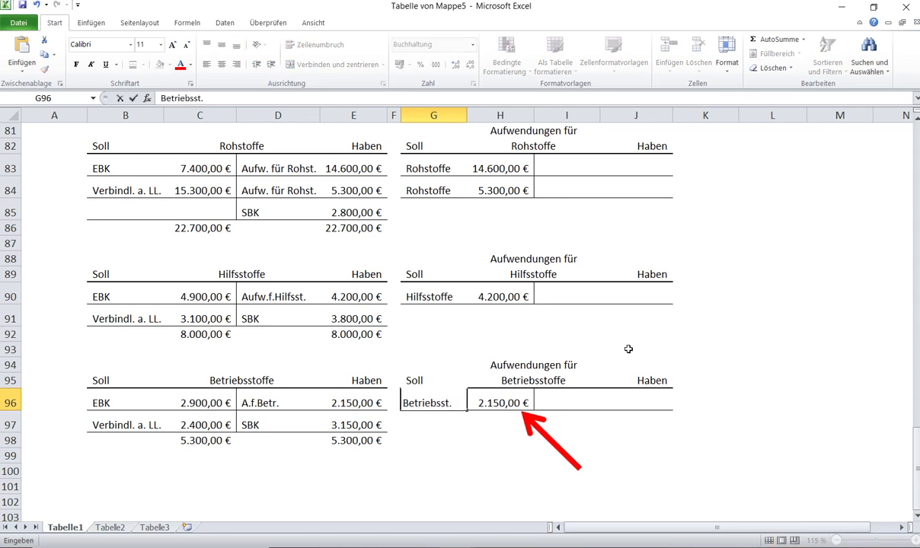
click(731, 299)
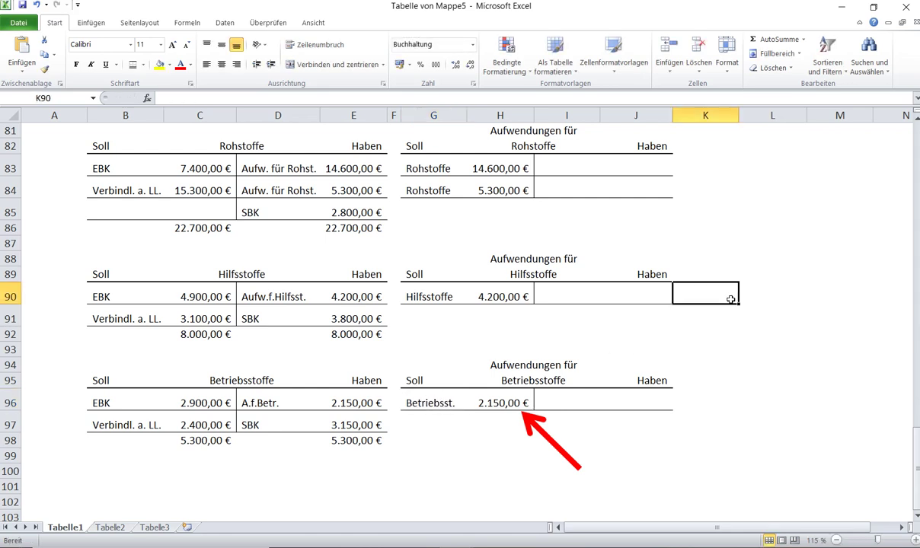
Move the red arrow to the Aufwendungen für Rohstoffe account and sum its Soll side in H85.
click(542, 415)
drag(542, 416, 550, 219)
drag(487, 166, 507, 212)
click(754, 38)
click(539, 214)
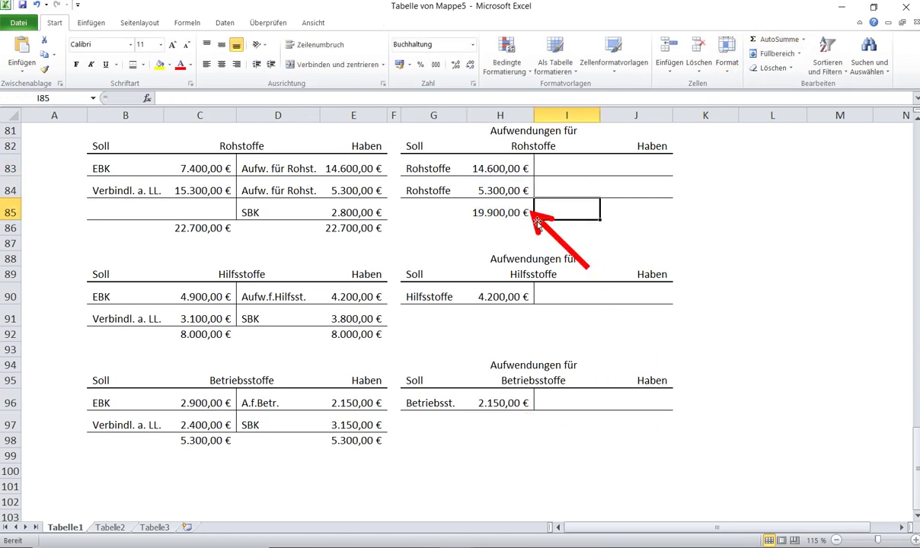
Close Aufwendungen für Rohstoffe on the Haben side: enter 19.900,00 € in J83 and label it GuV in I83, moving the red arrow beside it.
click(537, 221)
click(537, 220)
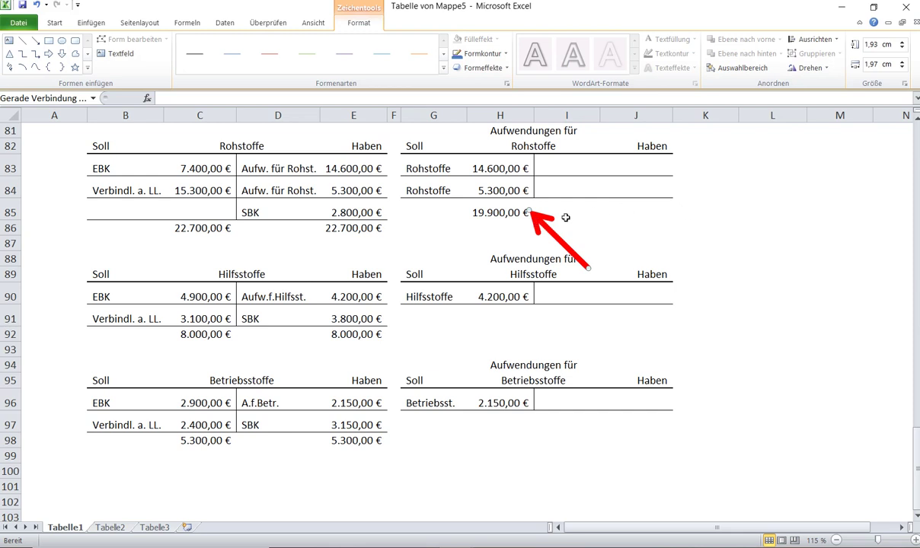
drag(538, 222, 686, 181)
click(647, 169)
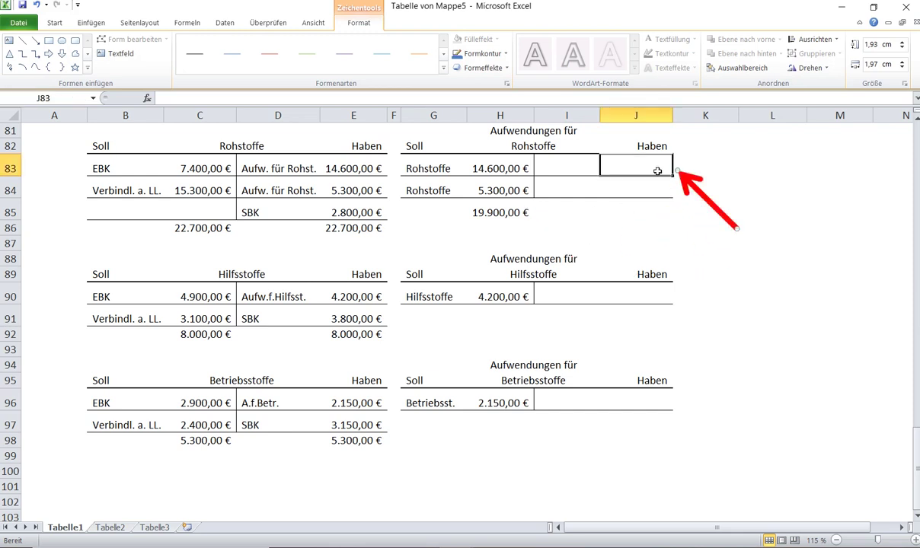
text(19900)
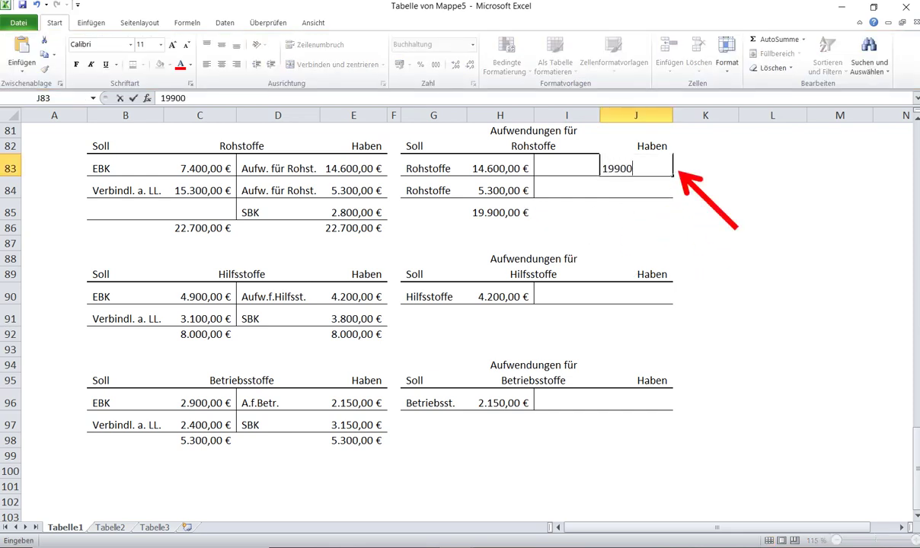
click(556, 164)
text(Gu)
click(609, 160)
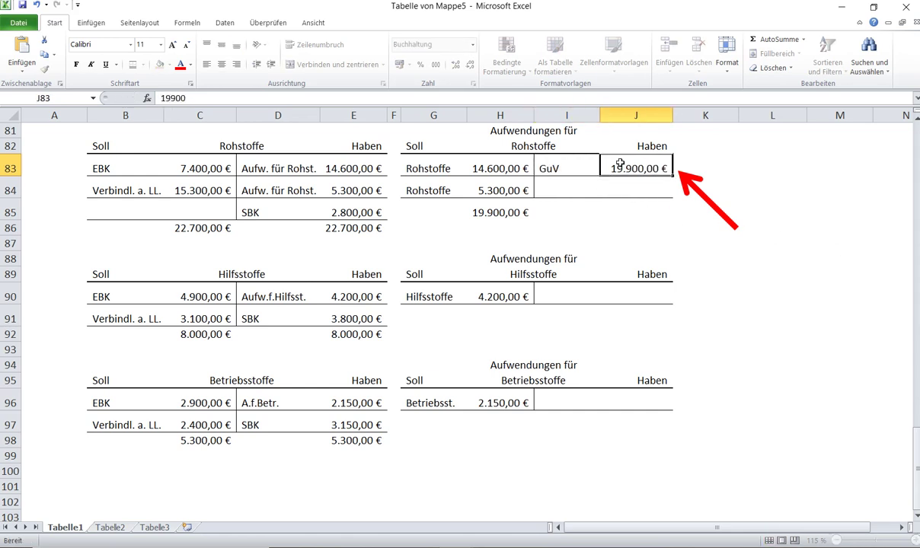
Sum the Haben side of Aufwendungen für Rohstoffe in J85.
double_click(611, 161)
key(Return)
drag(635, 166, 624, 209)
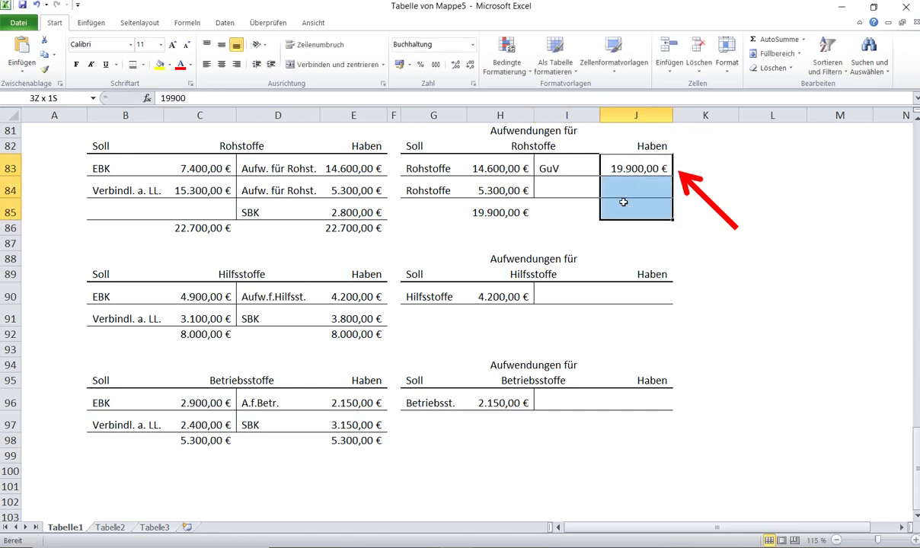
click(773, 39)
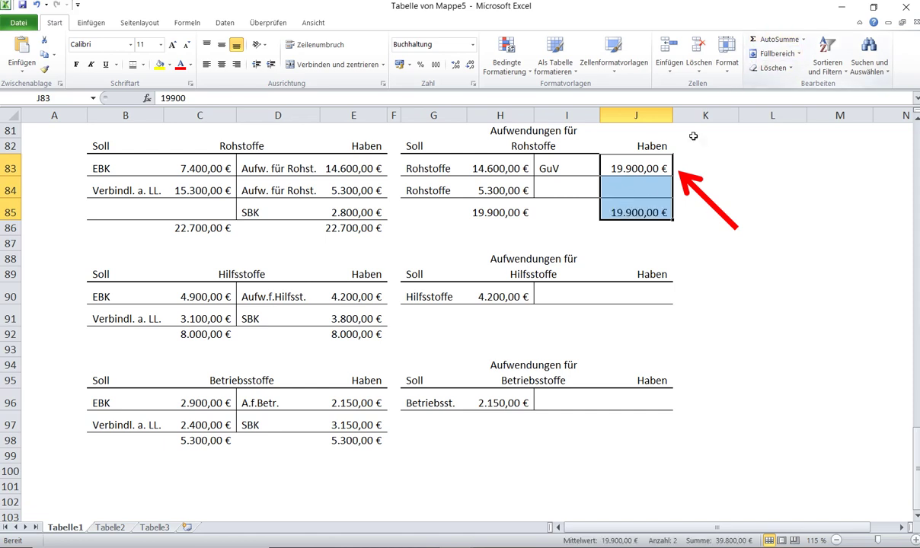
Close Aufwendungen für Hilfsstoffe to GuV: label I90 GuV and enter 4.200,00 € in J90, with the red arrow moved to that entry.
click(682, 181)
drag(682, 182, 605, 316)
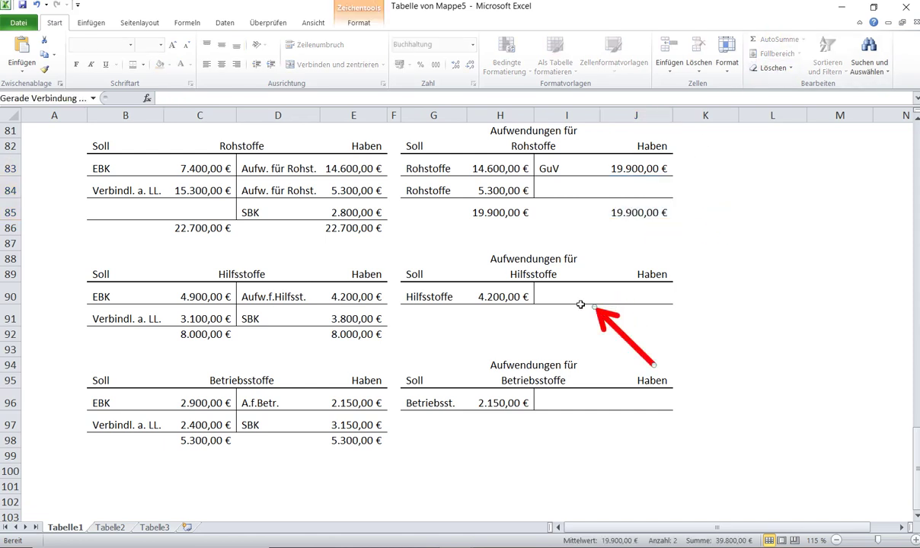
click(579, 299)
text(GuV)
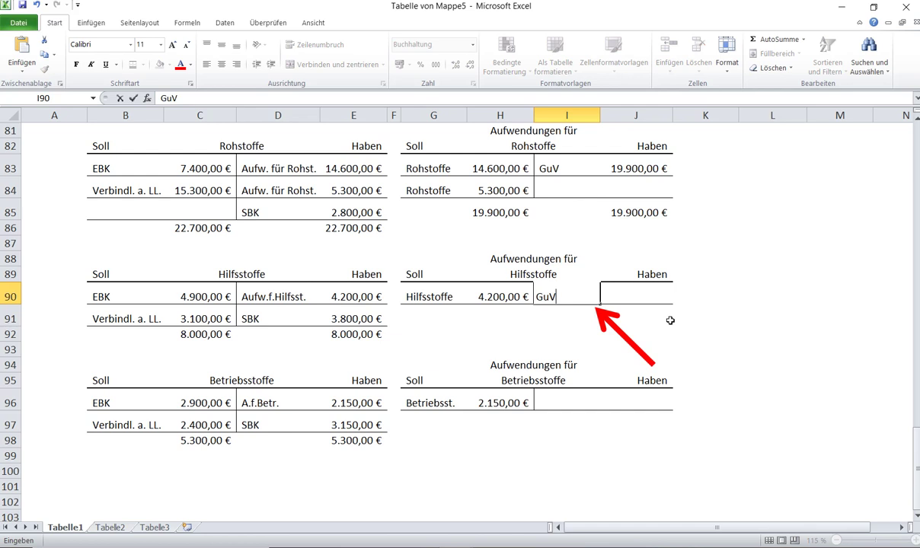
key(Tab)
text(4.20)
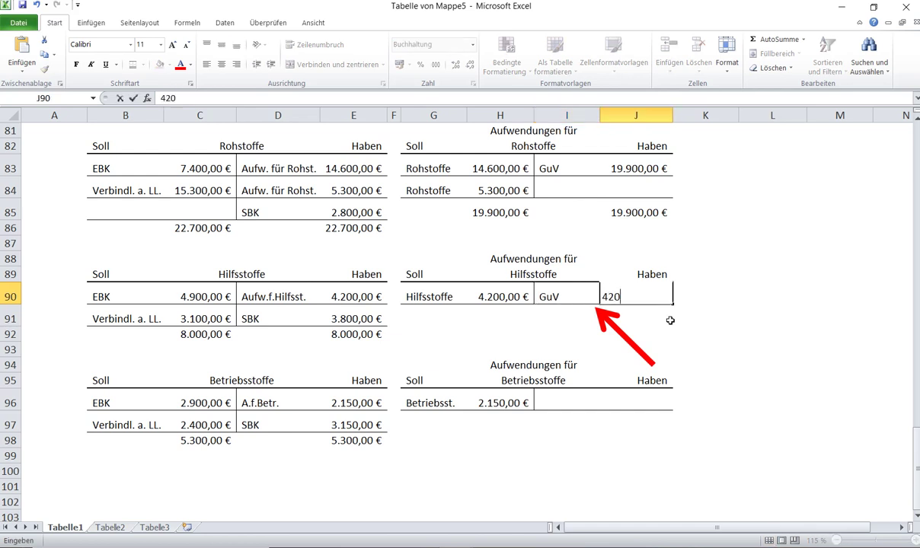
text(0)
click(602, 318)
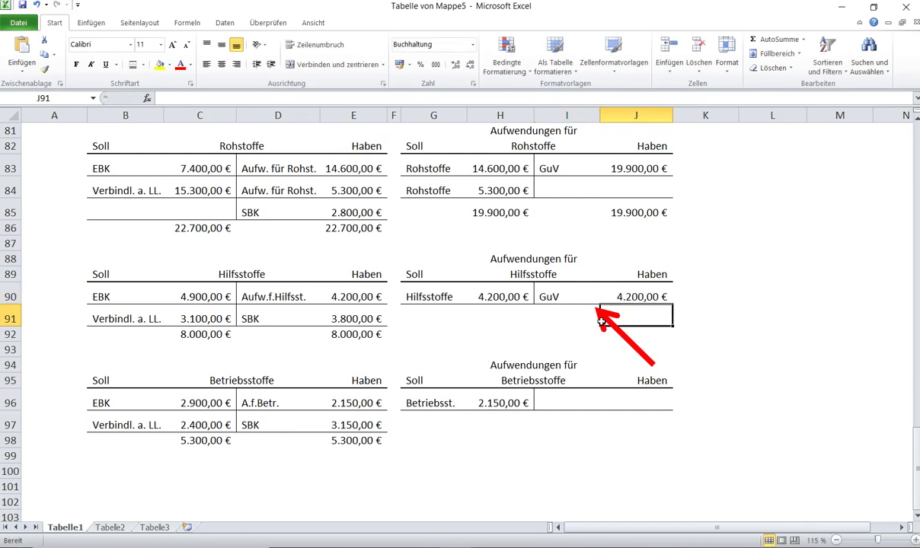
Move the red arrow to Aufwendungen für Betriebsstoffe at row 97 and on to the Haben side of Betriebsstoffe.
drag(602, 319, 677, 435)
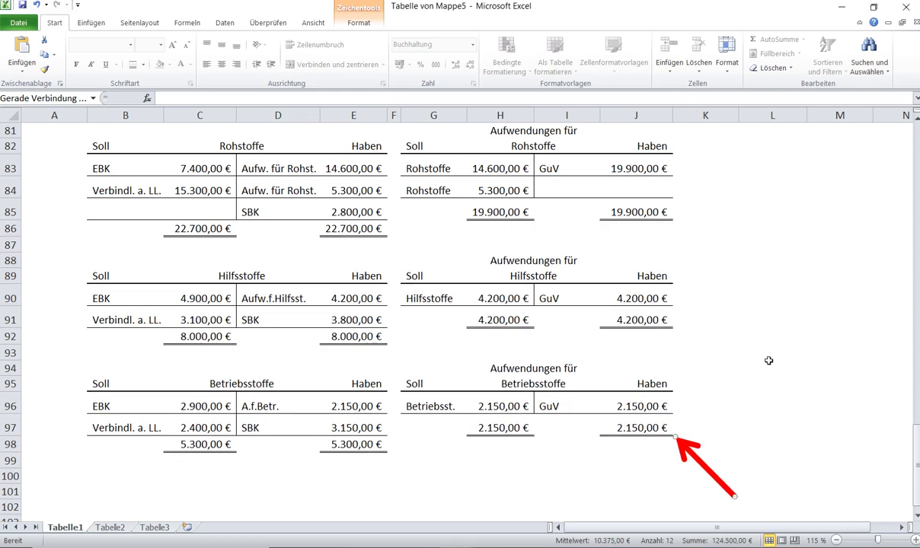
scroll(768, 360, down, 1)
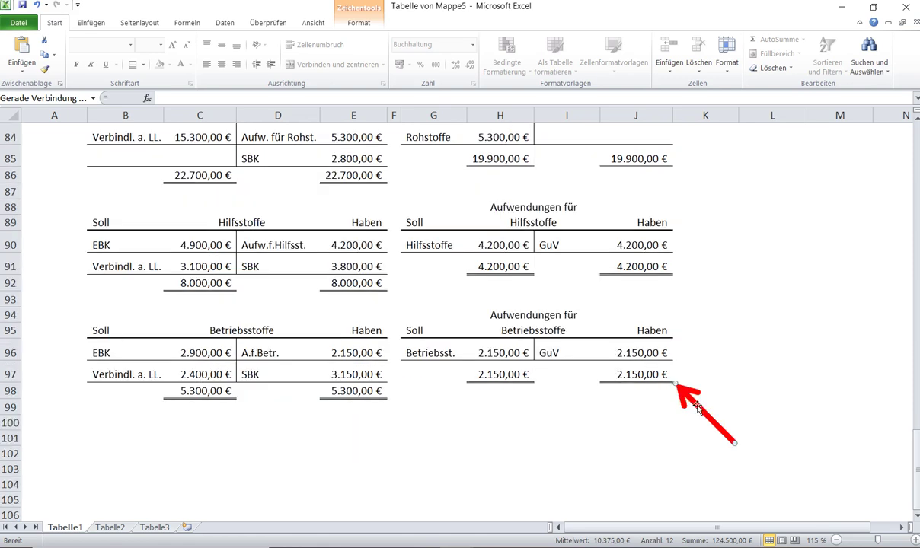
drag(692, 406, 406, 395)
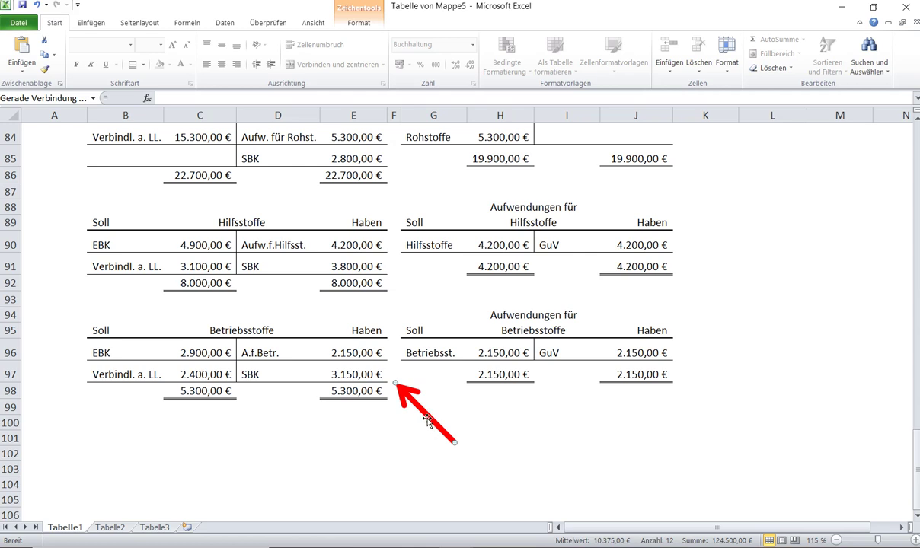
Clear the Aufwendungen für Betriebsstoffe entries in G96:J97 and the Betriebsstoffe Haben entries and totals in D96:E98 and C98, including the double underlines.
drag(405, 348, 626, 377)
key(Delete)
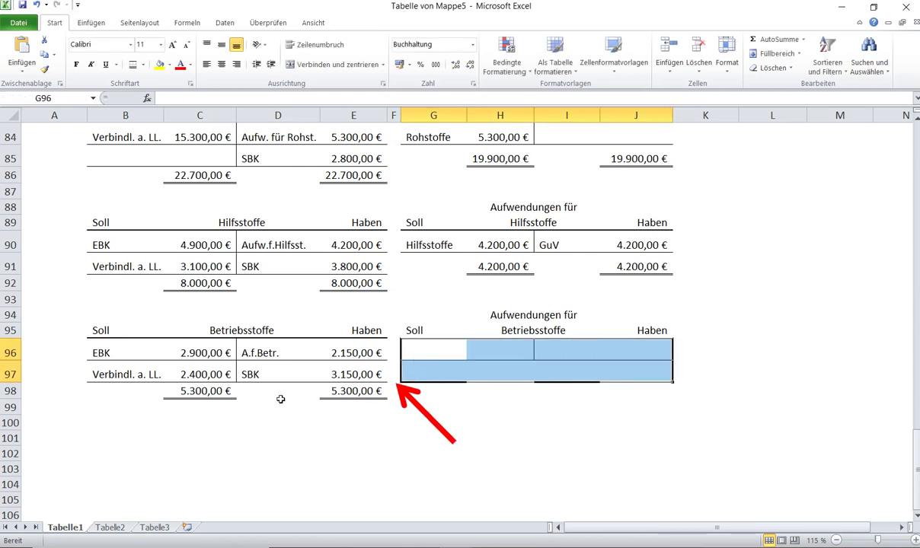
drag(257, 350, 379, 390)
key(Delete)
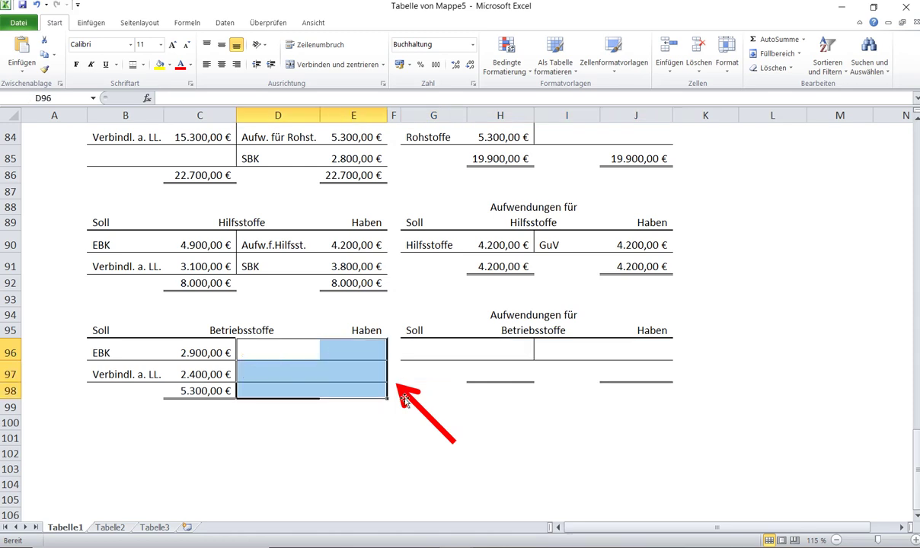
click(405, 402)
click(229, 390)
key(Delete)
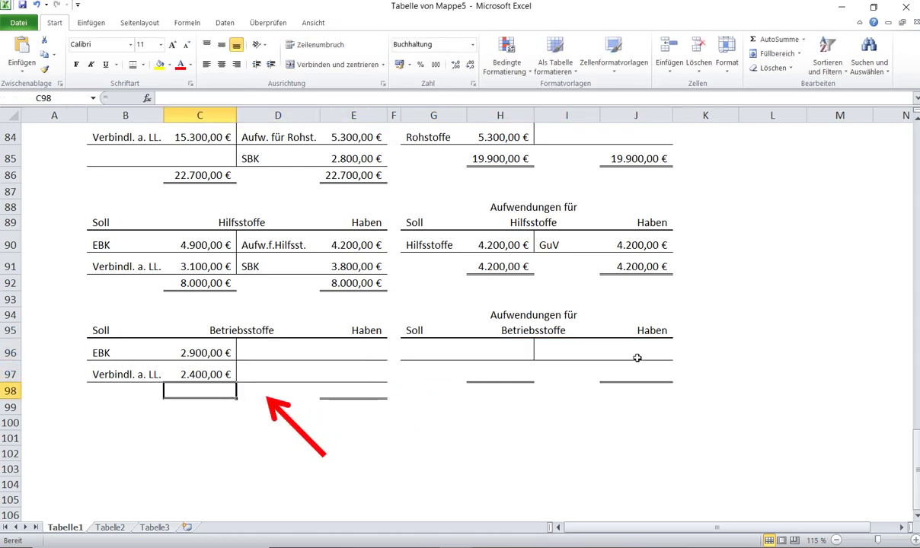
key(Delete)
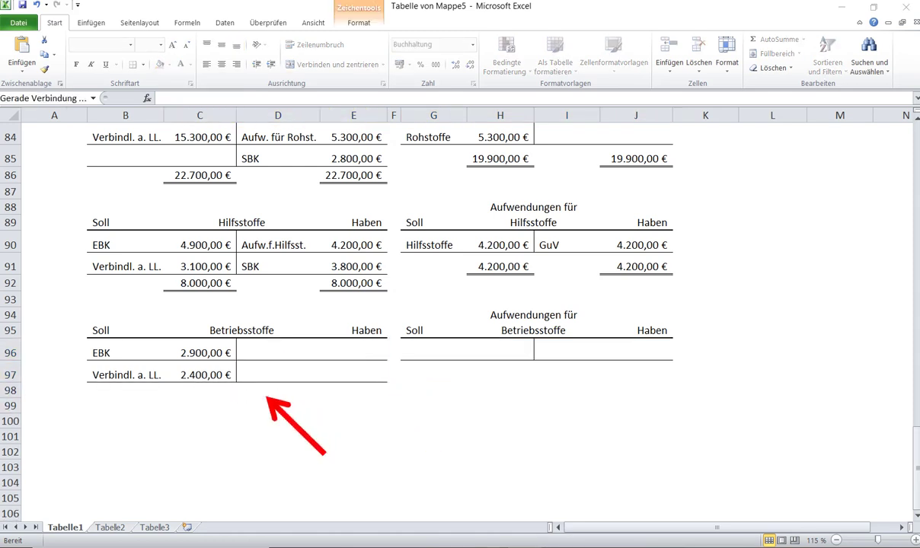
Check the Betriebsstoffe closing stock in the Word task sheet, and book 3.150,00 € as SBK in row 96 of the Betriebsstoffe Haben side in Excel.
mouse_move(490, 546)
click(420, 495)
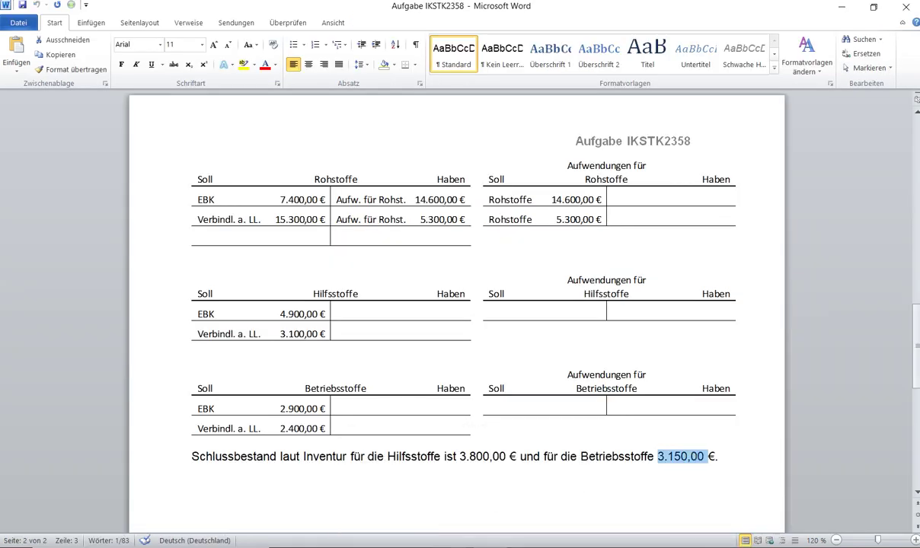
mouse_move(457, 547)
click(780, 480)
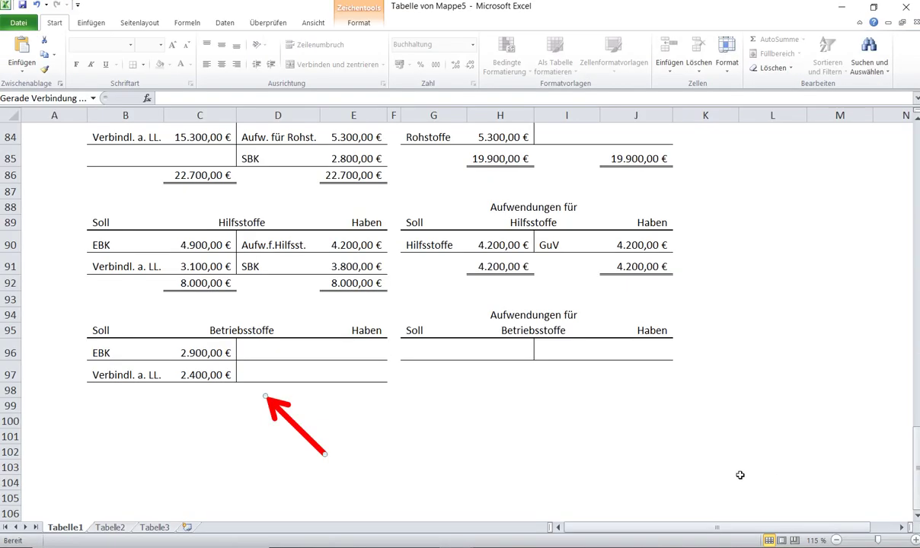
drag(281, 407, 390, 374)
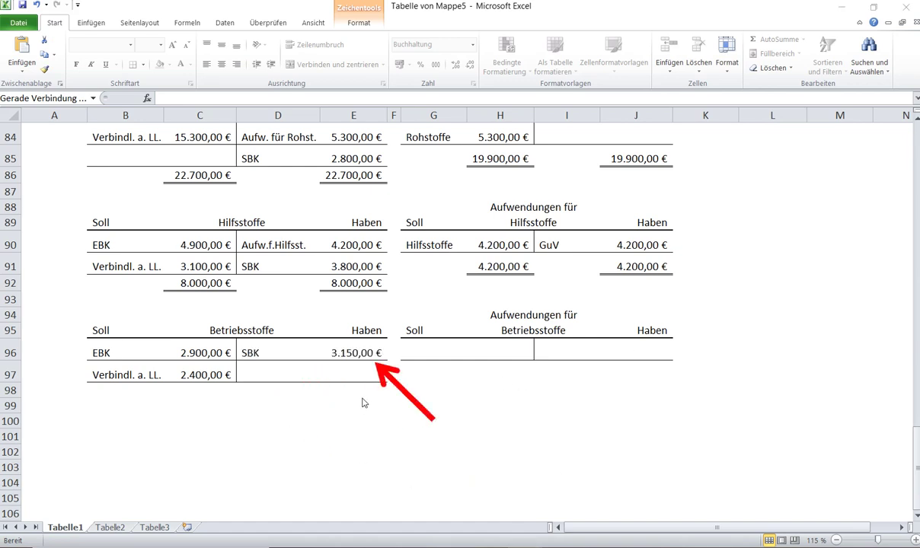
Sum the Betriebsstoffe Soll side in C98 again and enter the Haben total of 5.300,00 € in E98.
drag(387, 377, 274, 420)
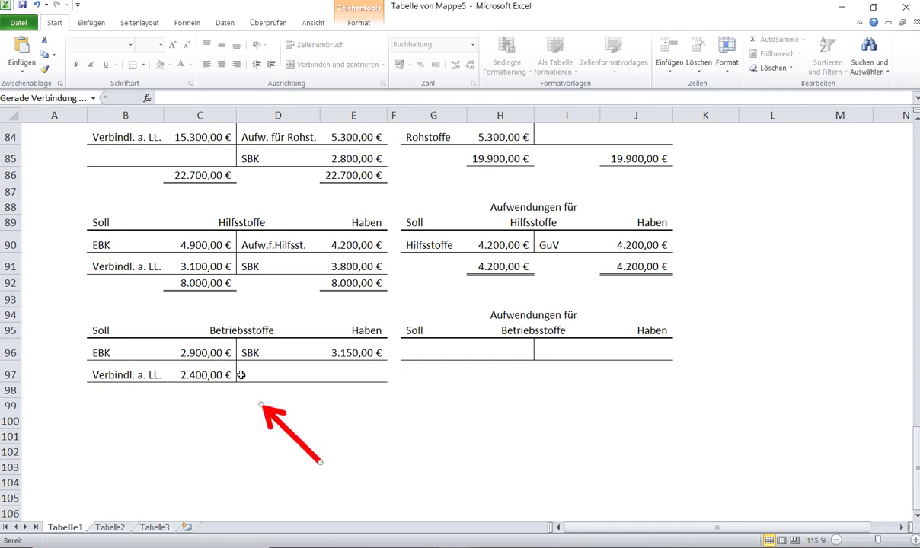
drag(225, 353, 221, 392)
click(773, 38)
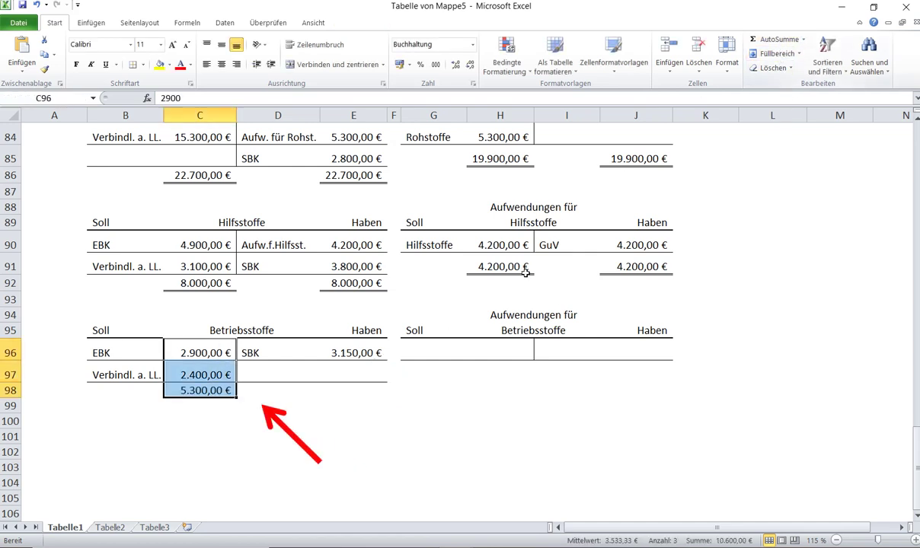
click(374, 395)
text(53000)
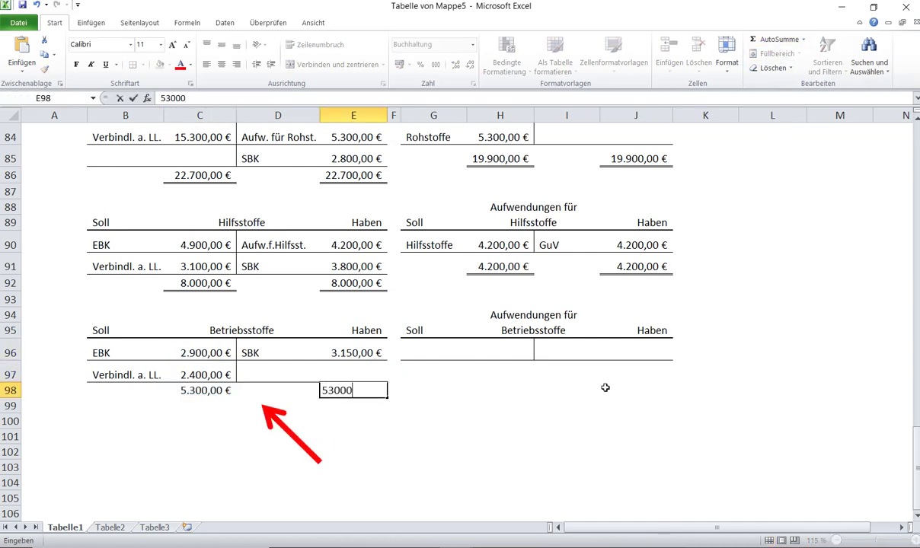
Enter the Betriebsstoffe consumption of 2.150,00 € in E97 and label it Aufw.f.Betr. in D97, moving the red arrow along.
click(274, 415)
drag(274, 416, 410, 386)
click(396, 420)
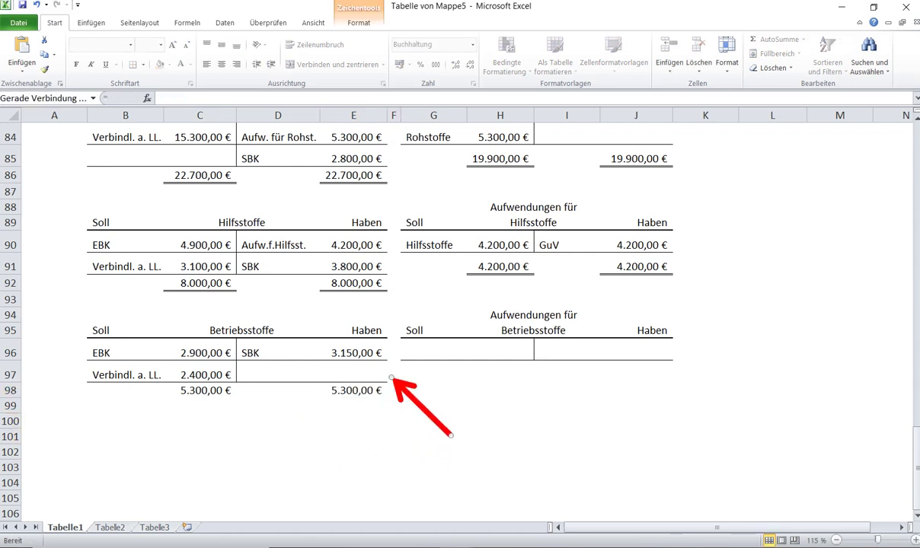
double_click(399, 387)
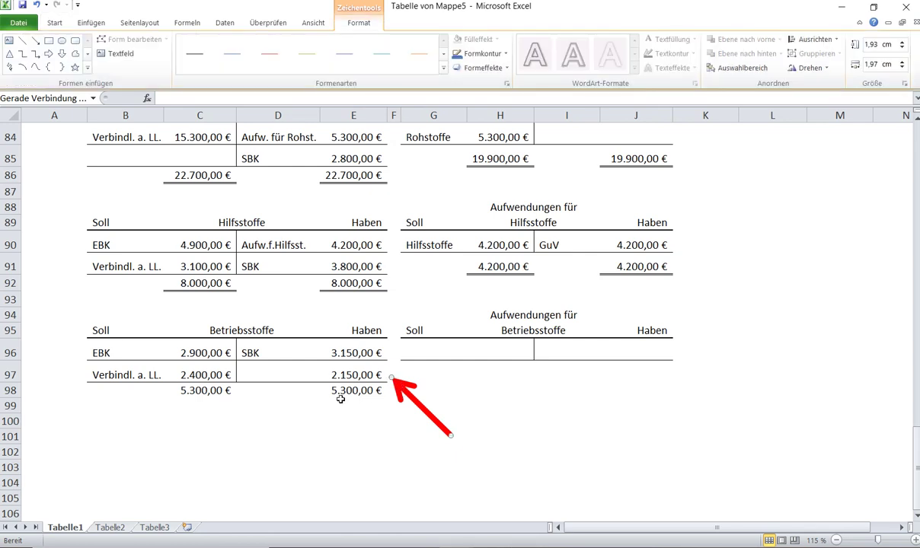
drag(379, 391, 280, 395)
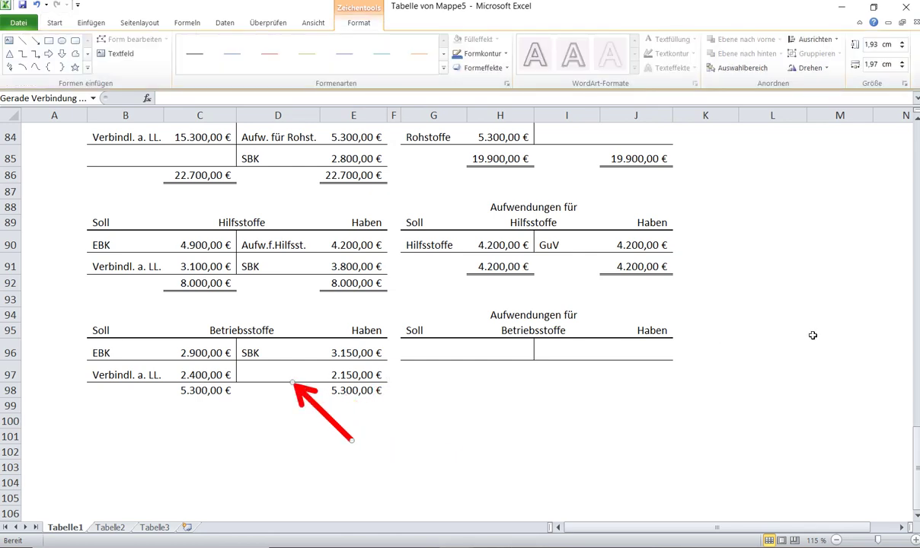
click(204, 361)
Move the red arrow to Aufwendungen für Betriebsstoffe, enter 2.150,00 € in H96 and label it Betriebsst. in G96.
click(303, 390)
drag(303, 390, 518, 373)
click(480, 352)
text(2150)
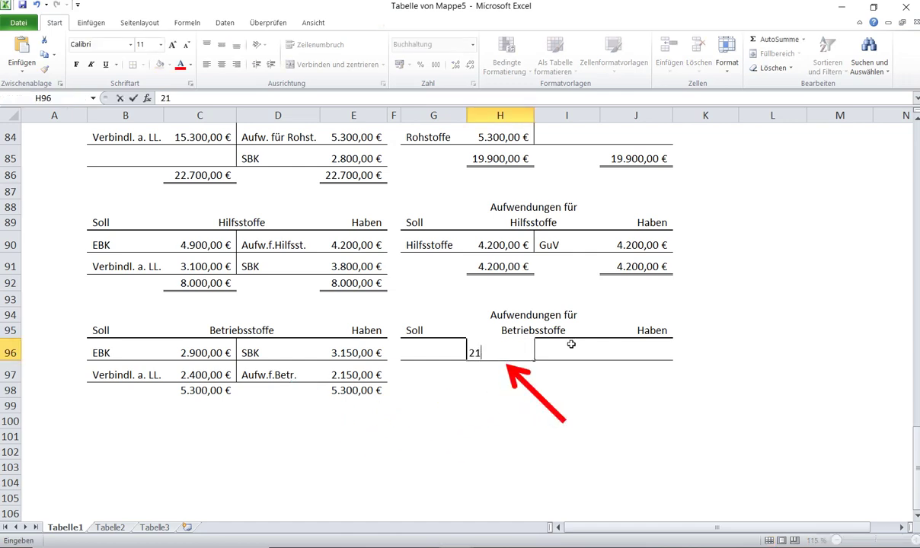
click(440, 354)
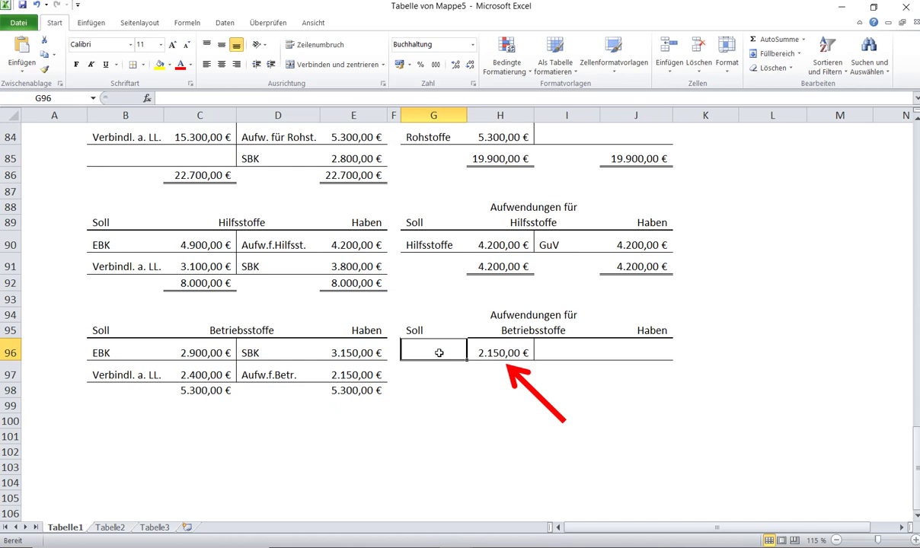
text(Betriebsst.)
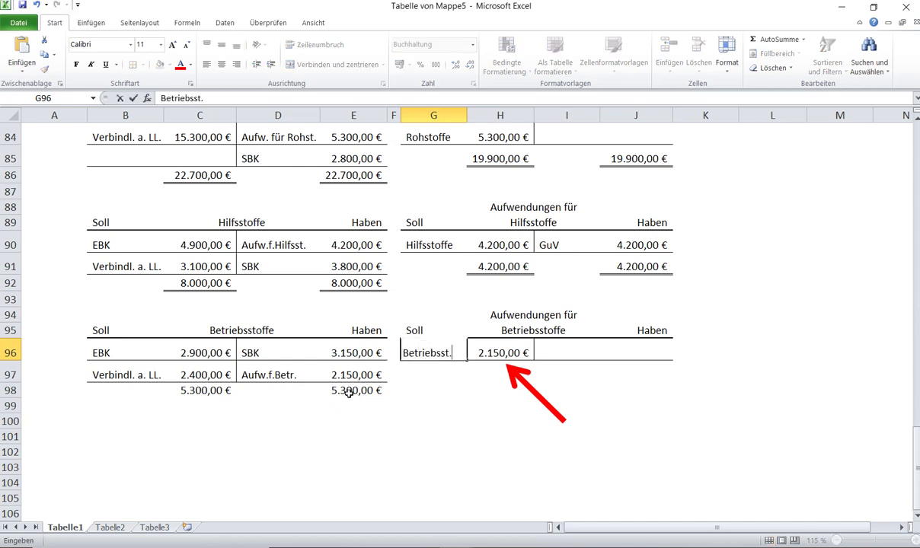
Highlight the SBK entry in D96:E96 and the Aufw.f.Betr. entry in D97:E97 to compare their order on the Haben side.
click(348, 392)
drag(275, 354, 339, 363)
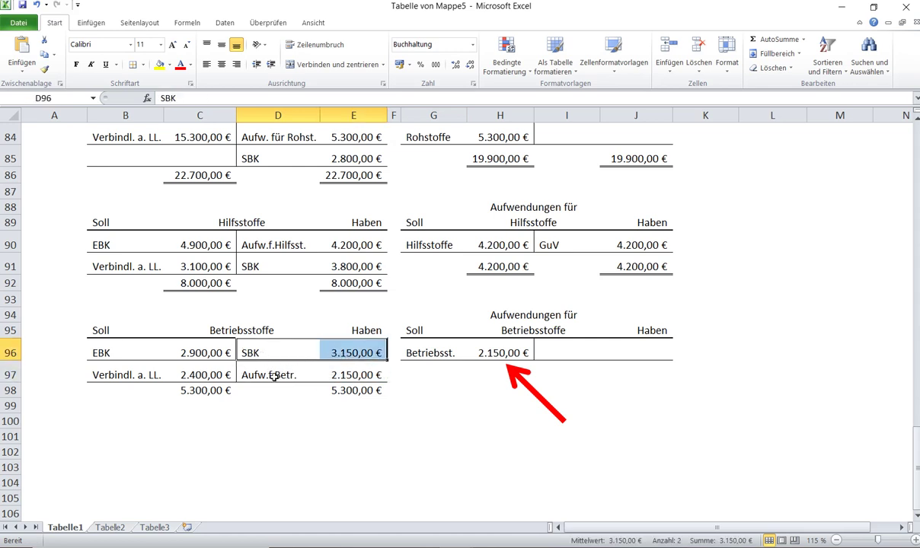
drag(275, 376, 339, 375)
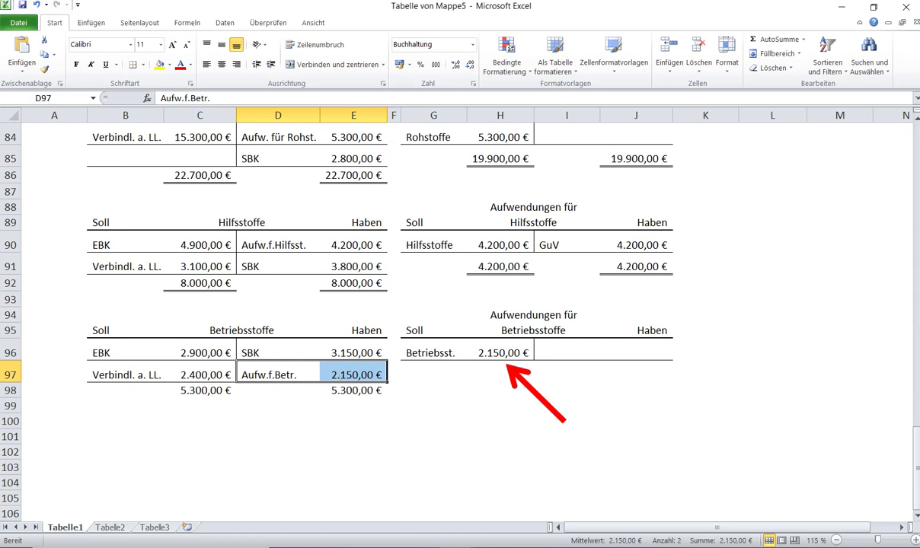